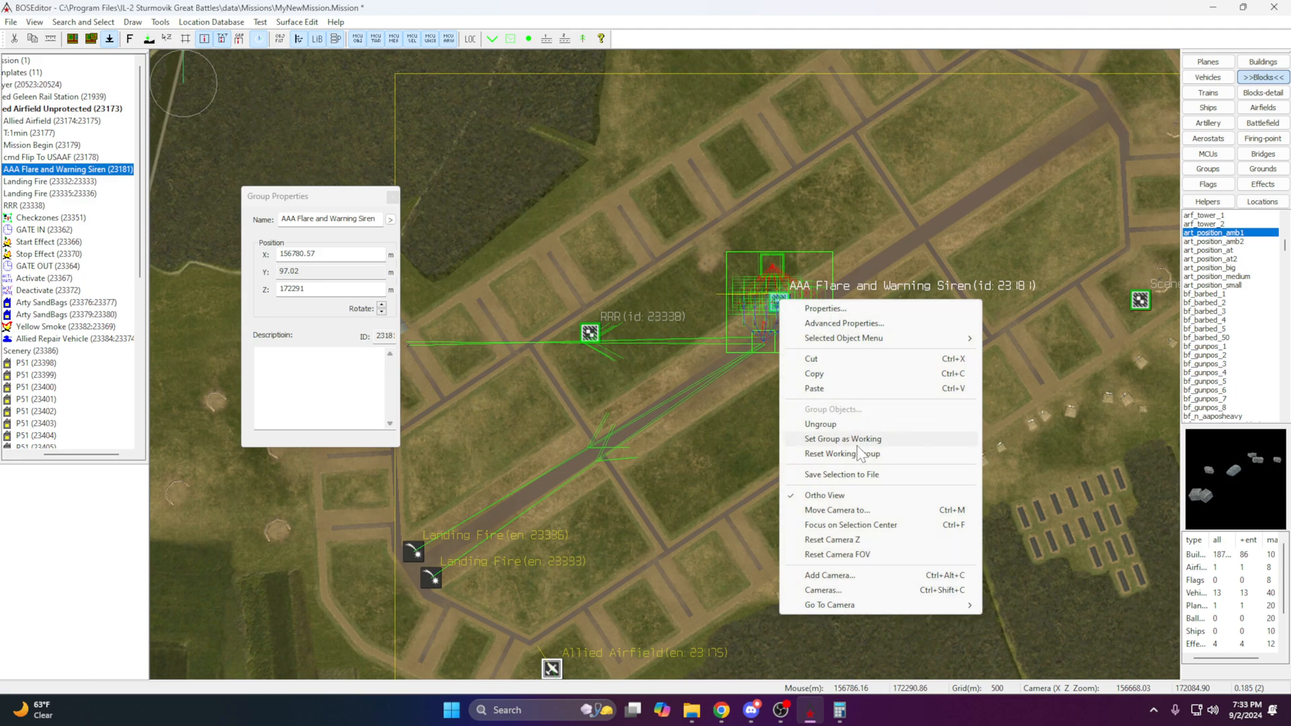
Set the AAA Flare and Warning Siren group as working and move its Checkzones group beside the Attack Areas group.
{"action": "left_click", "coordinate": [842, 439]}
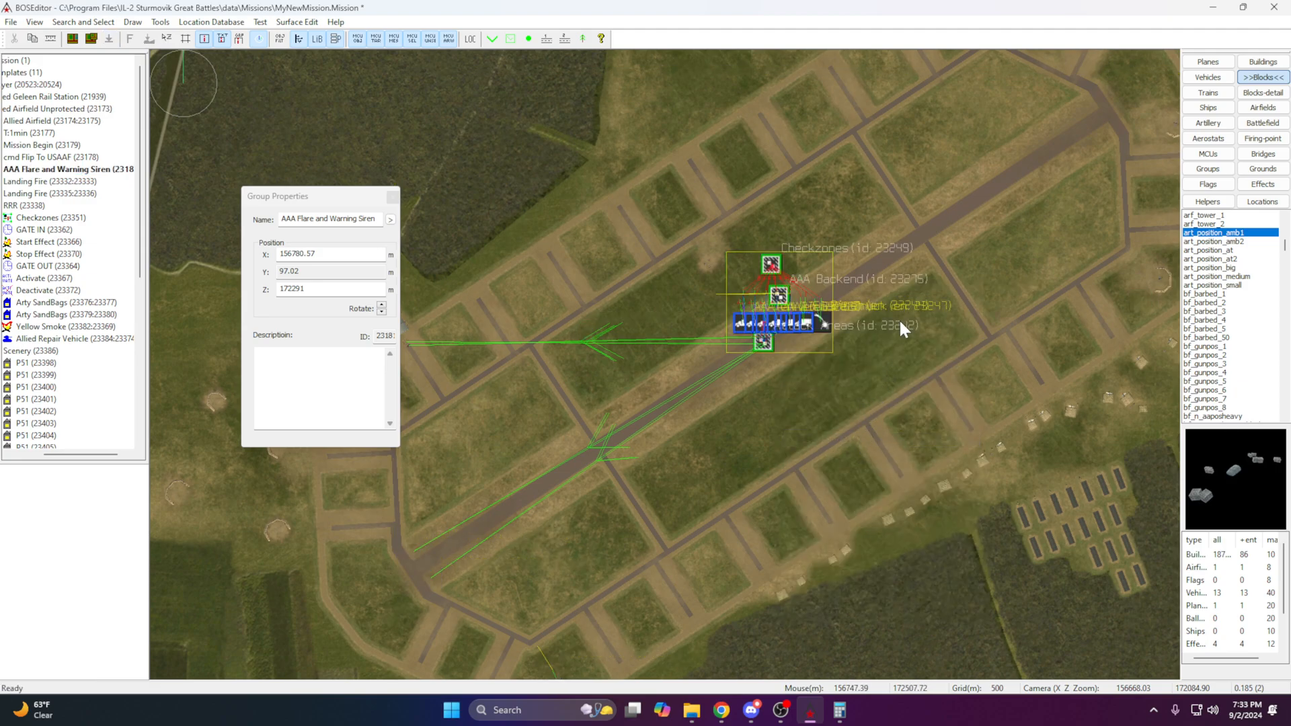
{"action": "scroll", "coordinate": [749, 242], "scroll_direction": "up", "scroll_amount": 2}
{"action": "left_click", "coordinate": [842, 197]}
{"action": "scroll", "coordinate": [882, 208], "scroll_direction": "down", "scroll_amount": 3}
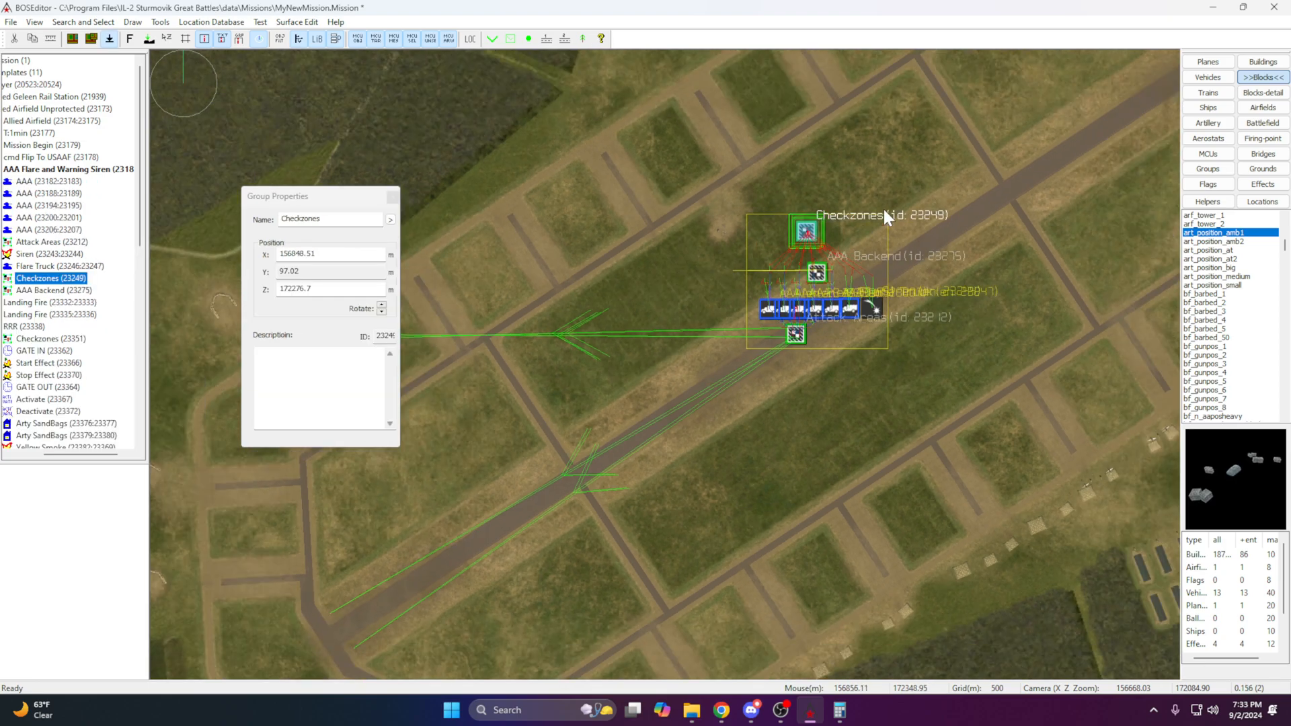
{"action": "left_click_drag", "start_coordinate": [792, 240], "coordinate": [778, 421]}
{"action": "scroll", "coordinate": [805, 340], "scroll_direction": "up", "scroll_amount": 10}
{"action": "left_click", "coordinate": [748, 370]}
{"action": "left_click", "coordinate": [874, 393]}
Move AAA vehicle 23182 to the airfield's western edge, at about X 156778, Z 171638.
{"action": "scroll", "coordinate": [873, 393], "scroll_direction": "down", "scroll_amount": 6}
{"action": "scroll", "coordinate": [874, 393], "scroll_direction": "down", "scroll_amount": 20}
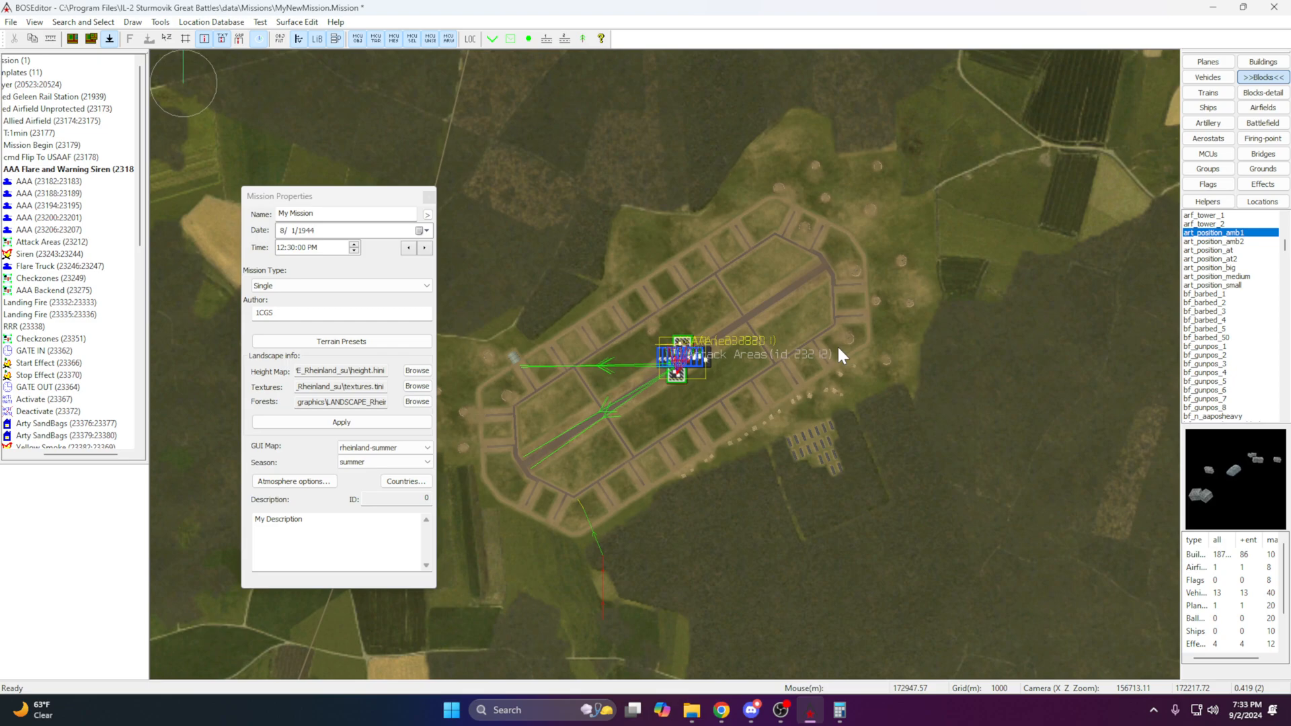
{"action": "scroll", "coordinate": [743, 329], "scroll_direction": "down", "scroll_amount": 5}
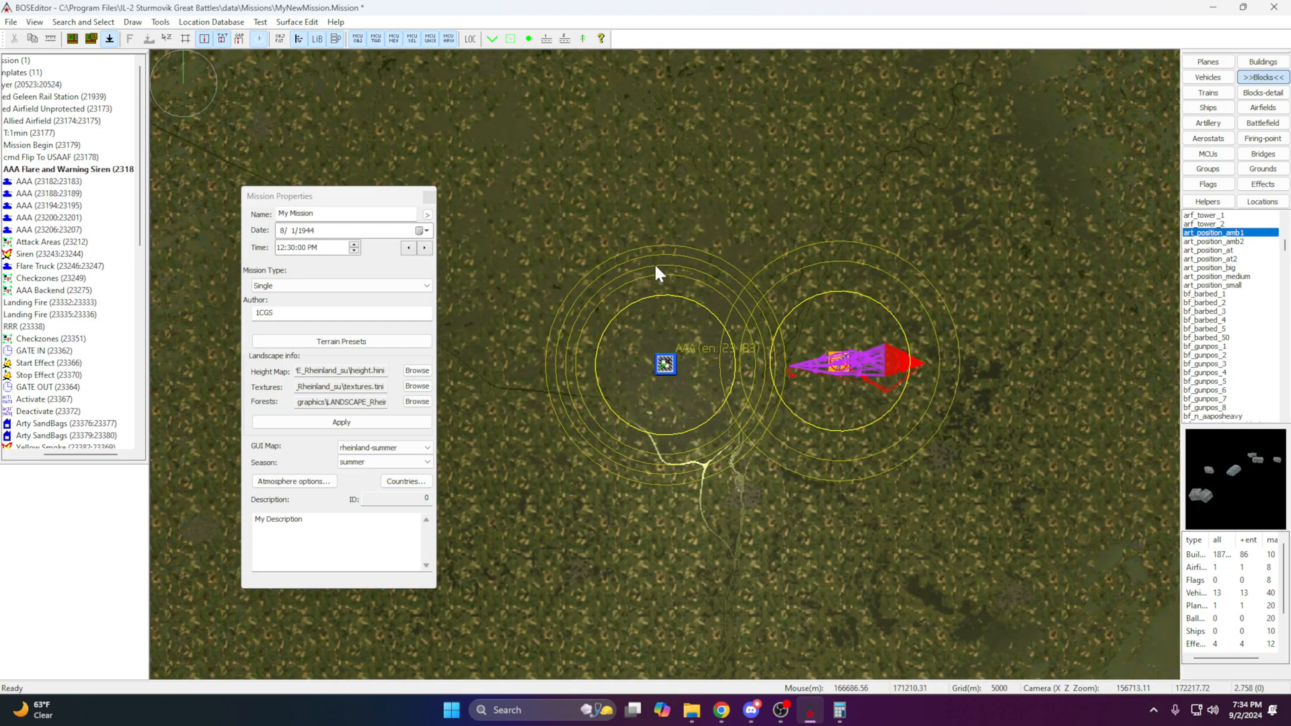
{"action": "scroll", "coordinate": [662, 363], "scroll_direction": "up", "scroll_amount": 20}
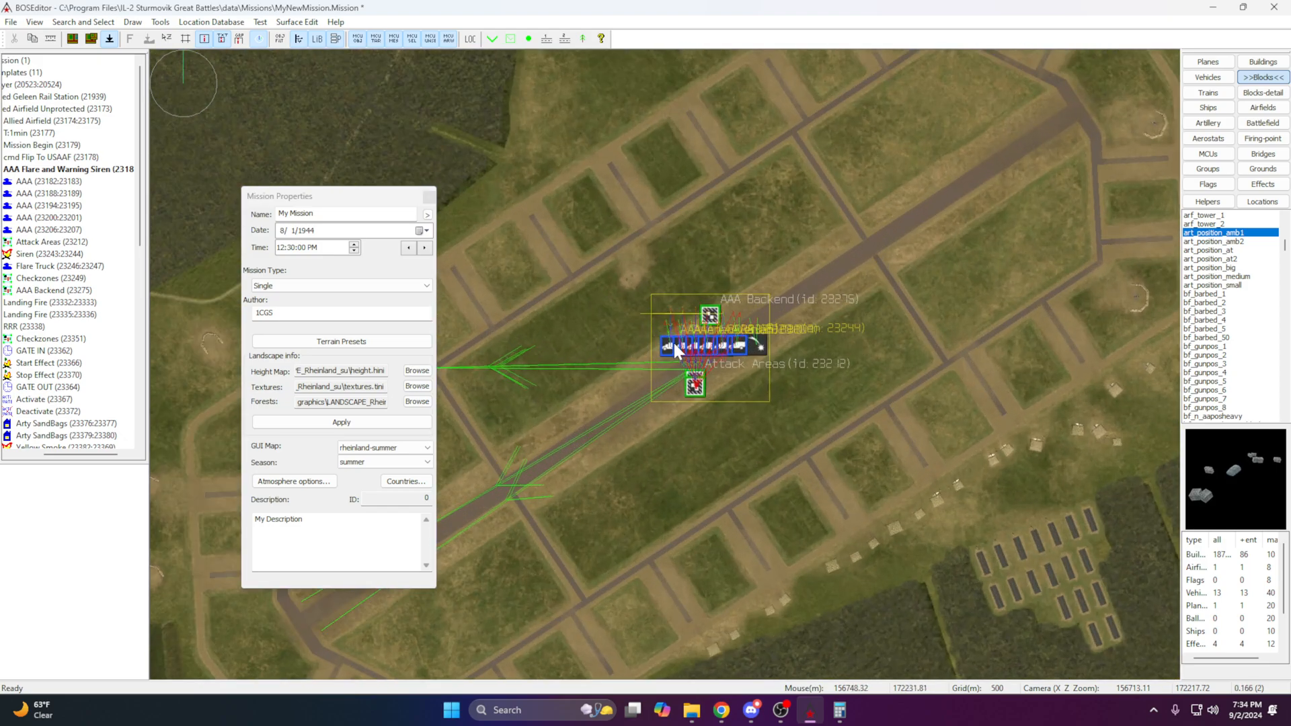
{"action": "scroll", "coordinate": [672, 343], "scroll_direction": "up", "scroll_amount": 7}
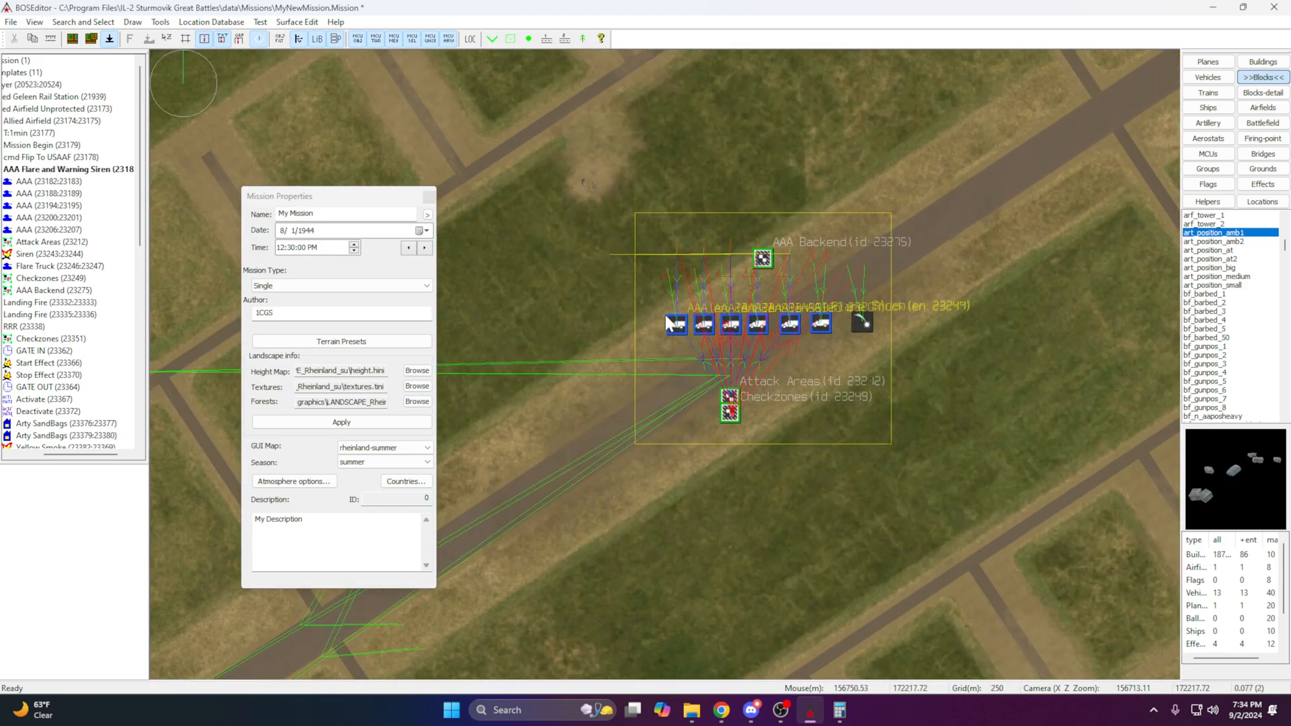
{"action": "left_click", "coordinate": [699, 338]}
{"action": "left_click_drag", "start_coordinate": [679, 316], "coordinate": [527, 296]}
{"action": "right_click_drag", "start_coordinate": [527, 296], "coordinate": [927, 412]}
{"action": "scroll", "coordinate": [740, 389], "scroll_direction": "down", "scroll_amount": 2}
{"action": "left_click_drag", "start_coordinate": [928, 412], "coordinate": [580, 378]}
{"action": "scroll", "coordinate": [580, 377], "scroll_direction": "down", "scroll_amount": 2}
{"action": "right_click_drag", "start_coordinate": [581, 377], "coordinate": [1006, 328]}
{"action": "left_click_drag", "start_coordinate": [1006, 327], "coordinate": [654, 254]}
{"action": "scroll", "coordinate": [686, 345], "scroll_direction": "up", "scroll_amount": 3}
{"action": "scroll", "coordinate": [721, 294], "scroll_direction": "down", "scroll_amount": 3}
{"action": "right_click_drag", "start_coordinate": [721, 293], "coordinate": [331, 350]}
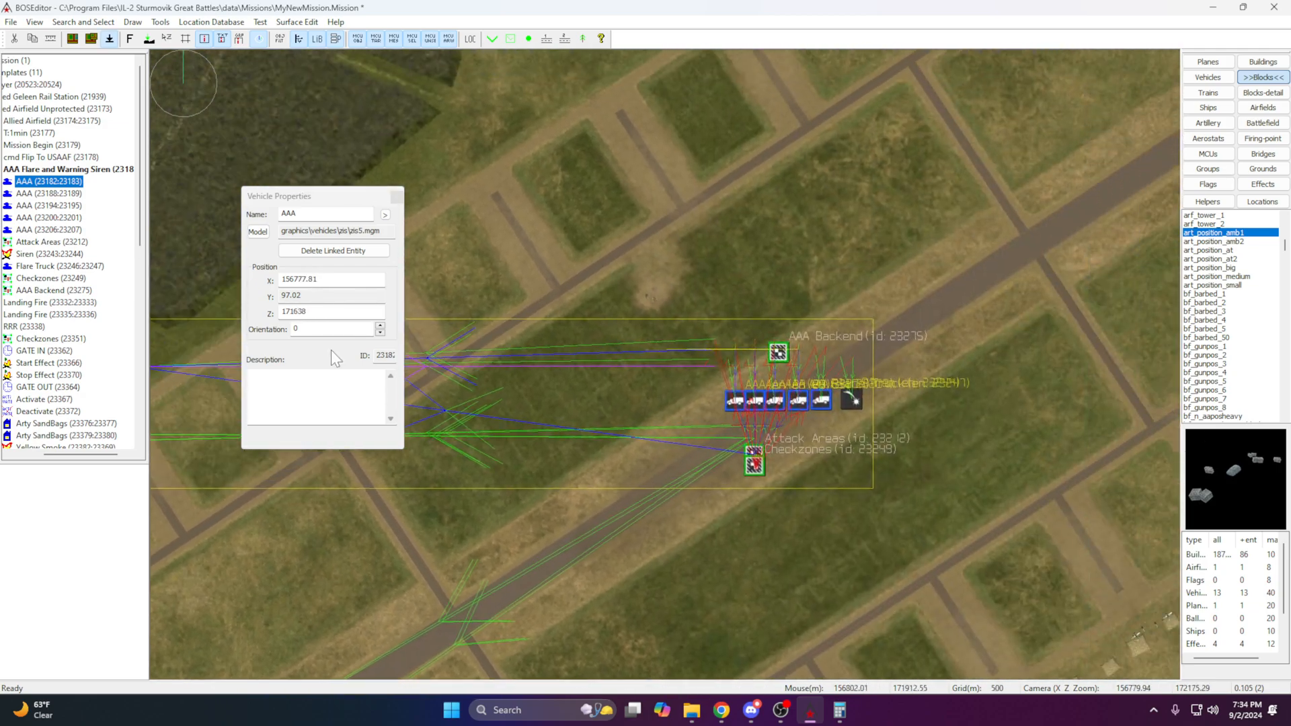
Move AAA vehicle 23188 out of the central row to the airfield's northeastern end.
{"action": "scroll", "coordinate": [746, 403], "scroll_direction": "up", "scroll_amount": 3}
{"action": "left_click", "coordinate": [800, 436]}
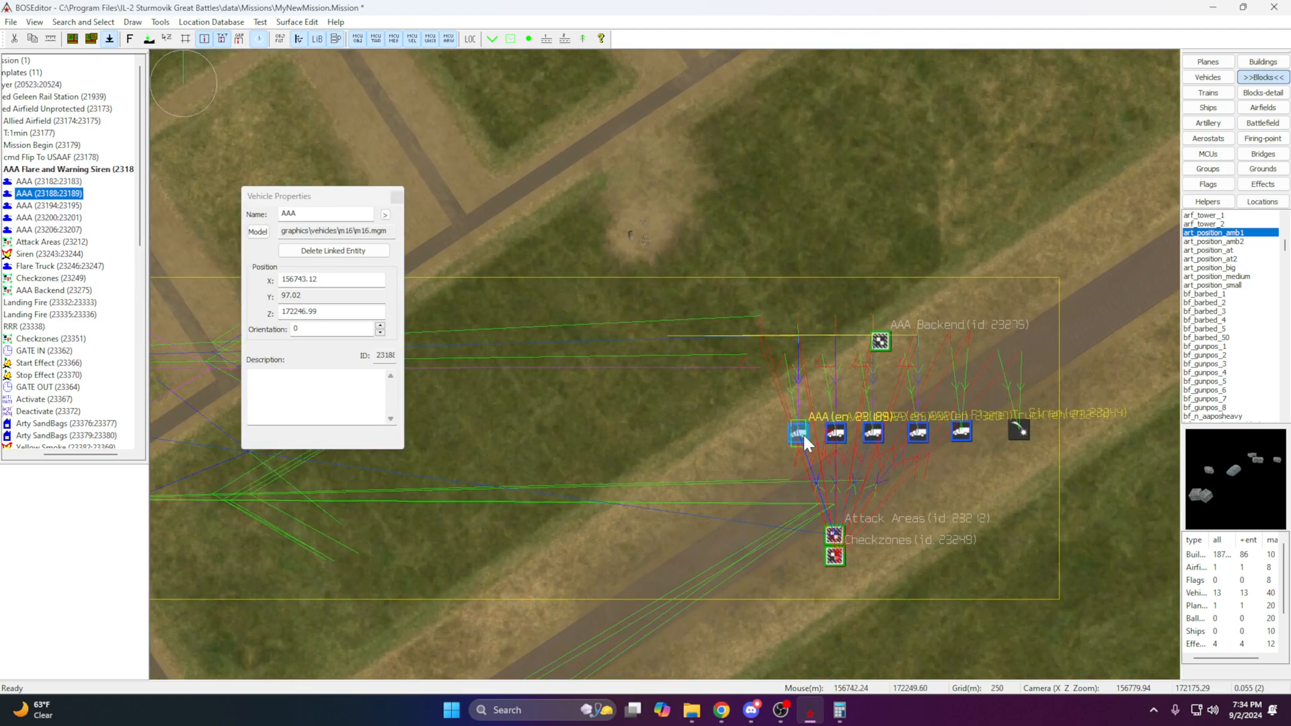
{"action": "scroll", "coordinate": [802, 435], "scroll_direction": "down", "scroll_amount": 2}
{"action": "left_click_drag", "start_coordinate": [743, 402], "coordinate": [889, 160]}
{"action": "right_click_drag", "start_coordinate": [890, 160], "coordinate": [531, 421]}
{"action": "left_click_drag", "start_coordinate": [531, 420], "coordinate": [865, 225]}
{"action": "right_click_drag", "start_coordinate": [865, 225], "coordinate": [587, 488]}
{"action": "left_click_drag", "start_coordinate": [588, 488], "coordinate": [719, 267]}
{"action": "scroll", "coordinate": [700, 352], "scroll_direction": "up", "scroll_amount": 3}
{"action": "scroll", "coordinate": [724, 306], "scroll_direction": "down", "scroll_amount": 3}
Move AAA vehicle 23194 to the airfield's eastern side, at about X 156670, Z 173110.
{"action": "right_click_drag", "start_coordinate": [628, 446], "coordinate": [974, 194]}
{"action": "right_click_drag", "start_coordinate": [577, 487], "coordinate": [719, 302]}
{"action": "scroll", "coordinate": [714, 330], "scroll_direction": "up", "scroll_amount": 3}
{"action": "left_click_drag", "start_coordinate": [706, 401], "coordinate": [761, 451]}
{"action": "left_click_drag", "start_coordinate": [749, 420], "coordinate": [584, 505]}
{"action": "scroll", "coordinate": [740, 443], "scroll_direction": "down", "scroll_amount": 3}
{"action": "right_click_drag", "start_coordinate": [584, 504], "coordinate": [668, 326]}
{"action": "scroll", "coordinate": [668, 326], "scroll_direction": "down", "scroll_amount": 3}
{"action": "left_click_drag", "start_coordinate": [668, 326], "coordinate": [954, 374]}
{"action": "right_click_drag", "start_coordinate": [954, 374], "coordinate": [667, 441]}
{"action": "scroll", "coordinate": [667, 441], "scroll_direction": "up", "scroll_amount": 3}
{"action": "left_click_drag", "start_coordinate": [667, 441], "coordinate": [1062, 375]}
{"action": "right_click_drag", "start_coordinate": [1063, 374], "coordinate": [941, 365]}
{"action": "left_click_drag", "start_coordinate": [1023, 364], "coordinate": [1019, 384]}
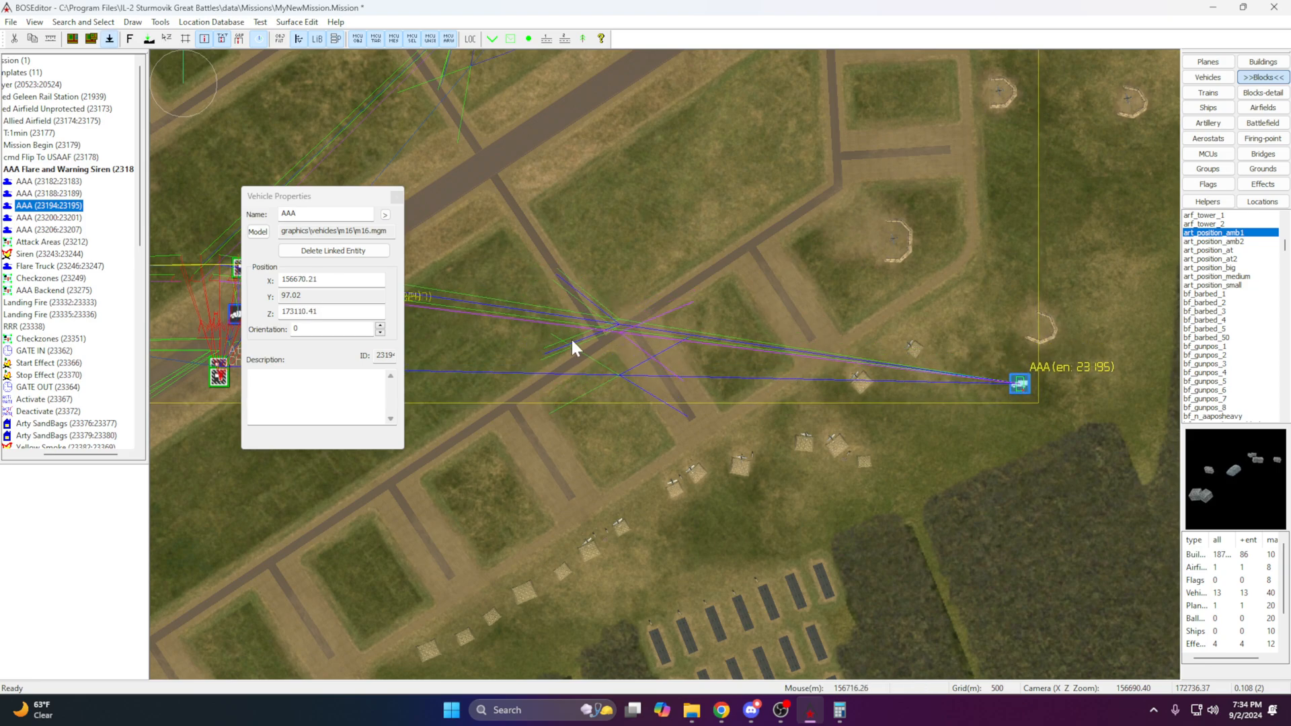
Move AAA gun 23200 just beyond the airfield's southern end, at about X 155932, Z 171792.
{"action": "right_click_drag", "start_coordinate": [471, 335], "coordinate": [889, 345]}
{"action": "scroll", "coordinate": [667, 321], "scroll_direction": "up", "scroll_amount": 3}
{"action": "left_click_drag", "start_coordinate": [610, 253], "coordinate": [533, 210]}
{"action": "scroll", "coordinate": [649, 316], "scroll_direction": "down", "scroll_amount": 3}
{"action": "scroll", "coordinate": [499, 205], "scroll_direction": "down", "scroll_amount": 3}
{"action": "right_click_drag", "start_coordinate": [533, 209], "coordinate": [770, 124]}
{"action": "left_click_drag", "start_coordinate": [770, 124], "coordinate": [714, 588]}
{"action": "right_click_drag", "start_coordinate": [715, 588], "coordinate": [734, 461]}
{"action": "scroll", "coordinate": [735, 462], "scroll_direction": "up", "scroll_amount": 3}
{"action": "left_click_drag", "start_coordinate": [735, 461], "coordinate": [722, 606]}
{"action": "scroll", "coordinate": [759, 523], "scroll_direction": "down", "scroll_amount": 3}
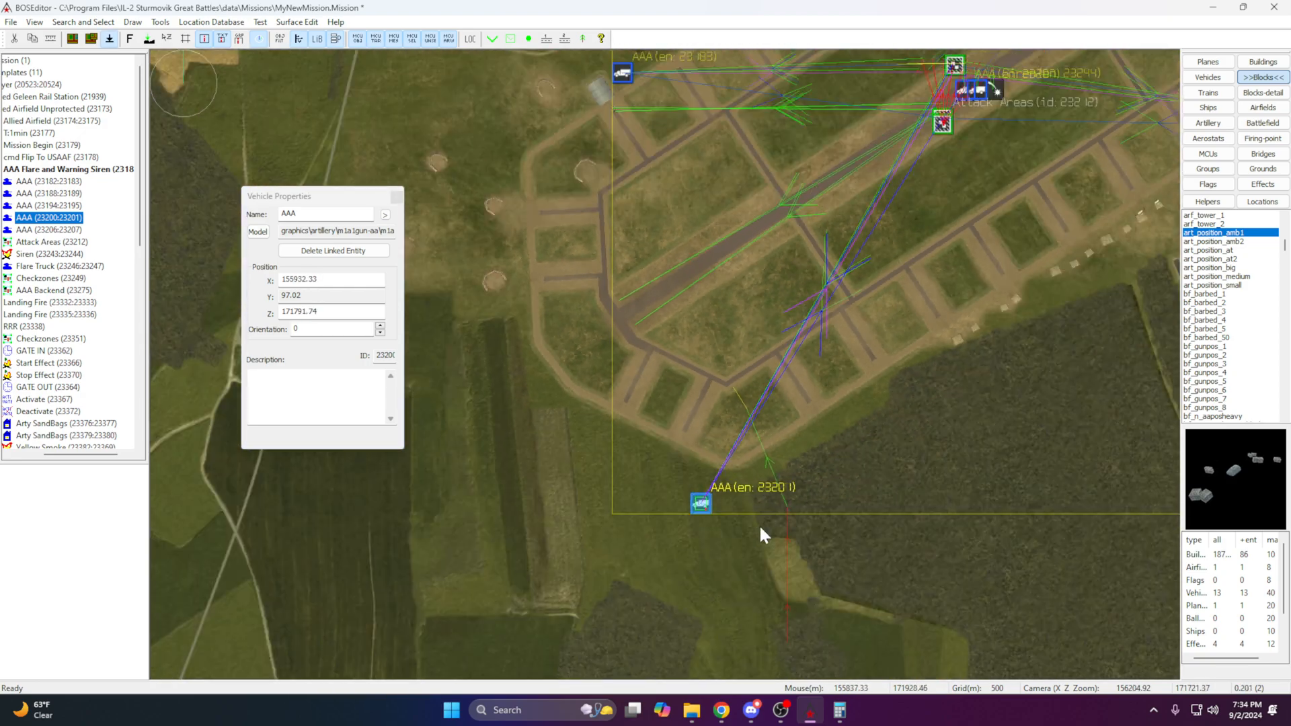
Move the last AAA gun to the bare ground patch northwest of AAA Backend, at about X 156841, Z 172142.
{"action": "right_click_drag", "start_coordinate": [834, 320], "coordinate": [699, 559]}
{"action": "scroll", "coordinate": [820, 388], "scroll_direction": "up", "scroll_amount": 3}
{"action": "scroll", "coordinate": [712, 383], "scroll_direction": "up", "scroll_amount": 1}
{"action": "right_click_drag", "start_coordinate": [880, 355], "coordinate": [644, 373]}
{"action": "scroll", "coordinate": [753, 393], "scroll_direction": "up", "scroll_amount": 2}
{"action": "left_click", "coordinate": [673, 400]}
{"action": "left_click_drag", "start_coordinate": [657, 398], "coordinate": [585, 329]}
{"action": "scroll", "coordinate": [585, 329], "scroll_direction": "down", "scroll_amount": 2}
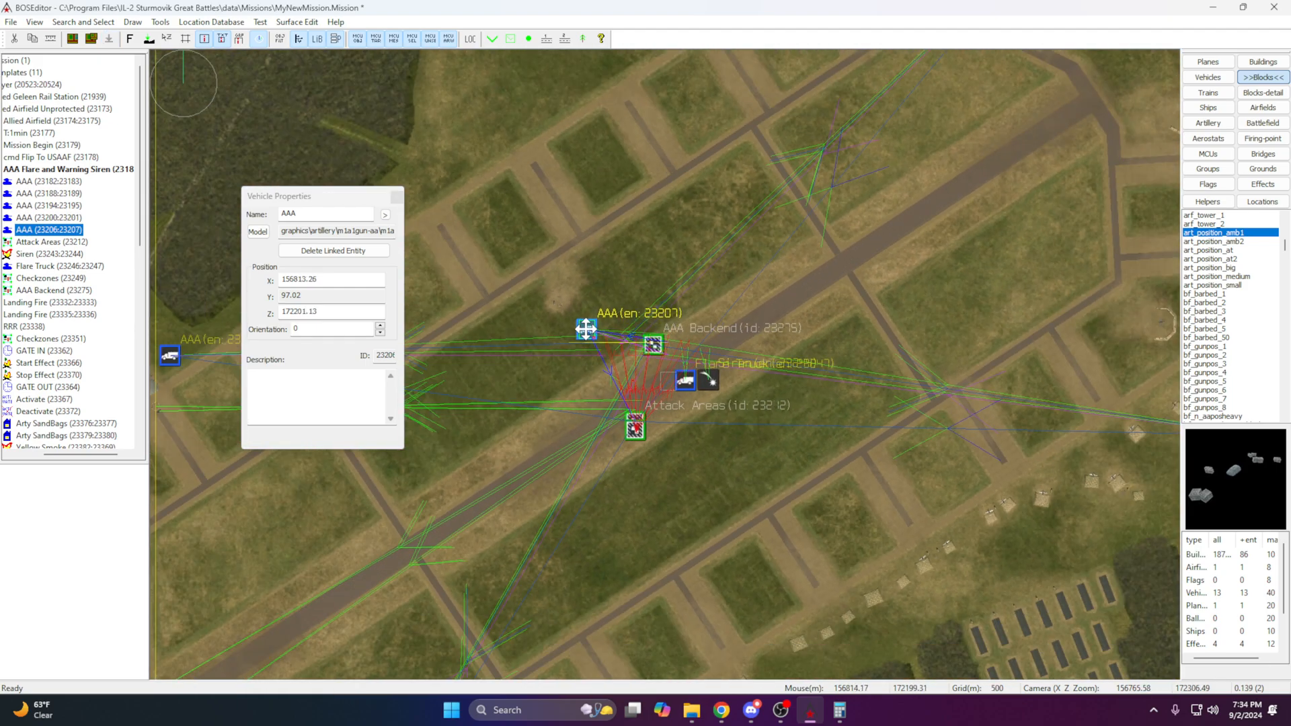
{"action": "right_click_drag", "start_coordinate": [608, 327], "coordinate": [813, 245]}
{"action": "left_click_drag", "start_coordinate": [813, 245], "coordinate": [744, 282]}
{"action": "right_click_drag", "start_coordinate": [743, 282], "coordinate": [721, 351]}
{"action": "left_click_drag", "start_coordinate": [722, 351], "coordinate": [724, 298]}
{"action": "scroll", "coordinate": [723, 298], "scroll_direction": "up", "scroll_amount": 1}
{"action": "scroll", "coordinate": [724, 298], "scroll_direction": "up", "scroll_amount": 3}
{"action": "right_click_drag", "start_coordinate": [764, 284], "coordinate": [743, 314]}
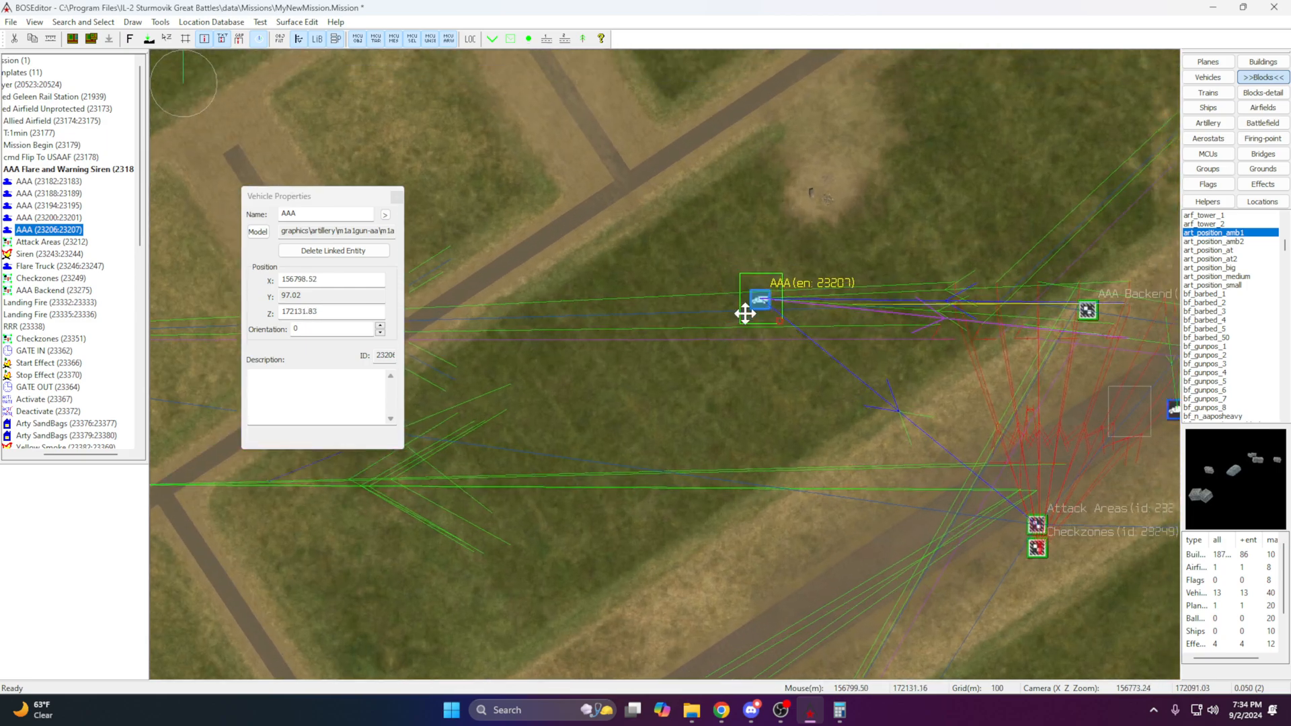
{"action": "left_click_drag", "start_coordinate": [743, 314], "coordinate": [759, 232]}
{"action": "scroll", "coordinate": [760, 232], "scroll_direction": "up", "scroll_amount": 2}
{"action": "right_click_drag", "start_coordinate": [760, 232], "coordinate": [688, 309]}
{"action": "left_click_drag", "start_coordinate": [681, 332], "coordinate": [724, 253]}
{"action": "scroll", "coordinate": [725, 253], "scroll_direction": "up", "scroll_amount": 2}
{"action": "right_click_drag", "start_coordinate": [751, 256], "coordinate": [620, 298]}
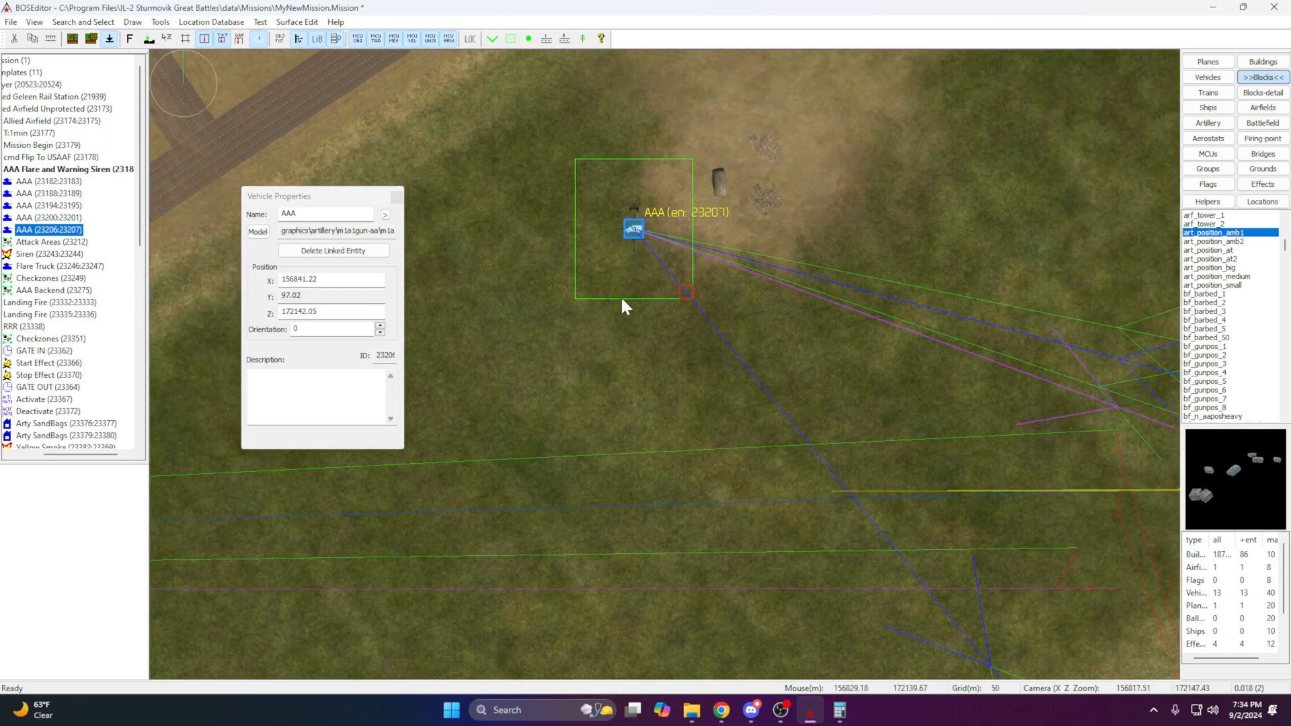
{"action": "scroll", "coordinate": [624, 303], "scroll_direction": "down", "scroll_amount": 2}
Move the Flare Truck to the grass northwest of the runway's southwestern end, at about X 156510, Z 171712.
{"action": "right_click_drag", "start_coordinate": [771, 358], "coordinate": [644, 345]}
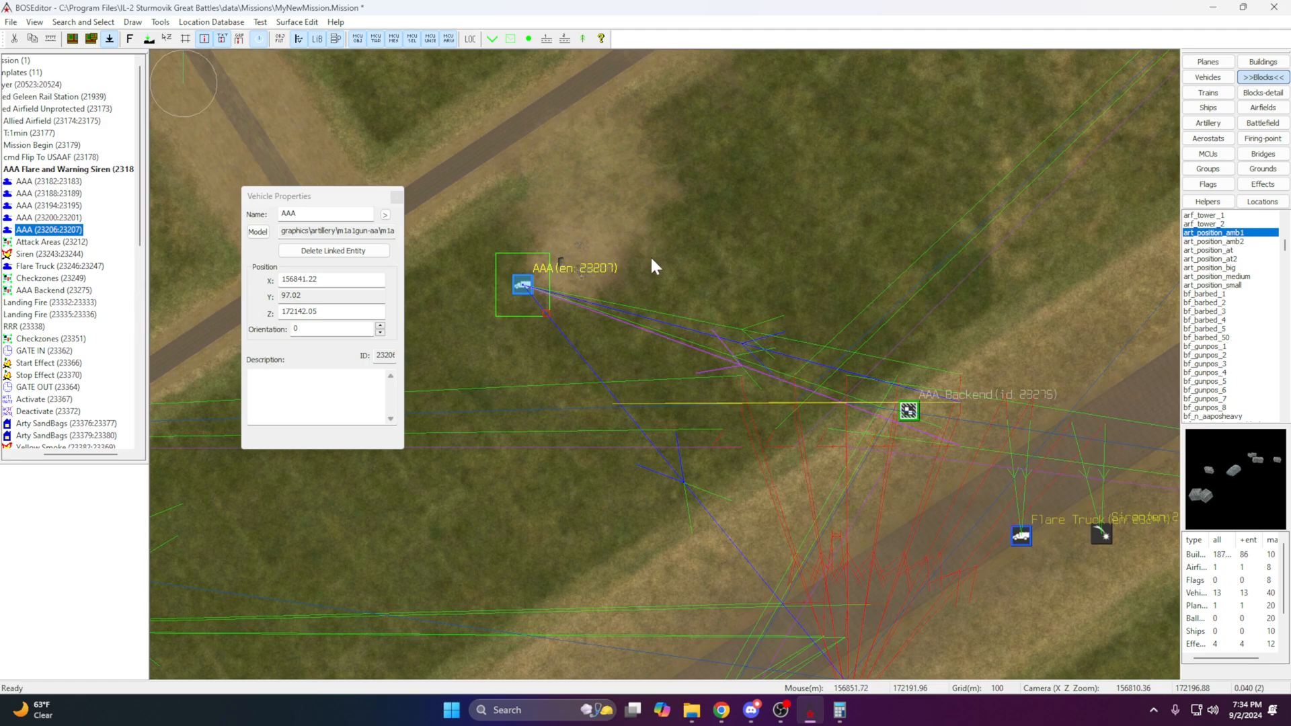
{"action": "right_click_drag", "start_coordinate": [779, 426], "coordinate": [623, 337]}
{"action": "left_click_drag", "start_coordinate": [1021, 519], "coordinate": [833, 410]}
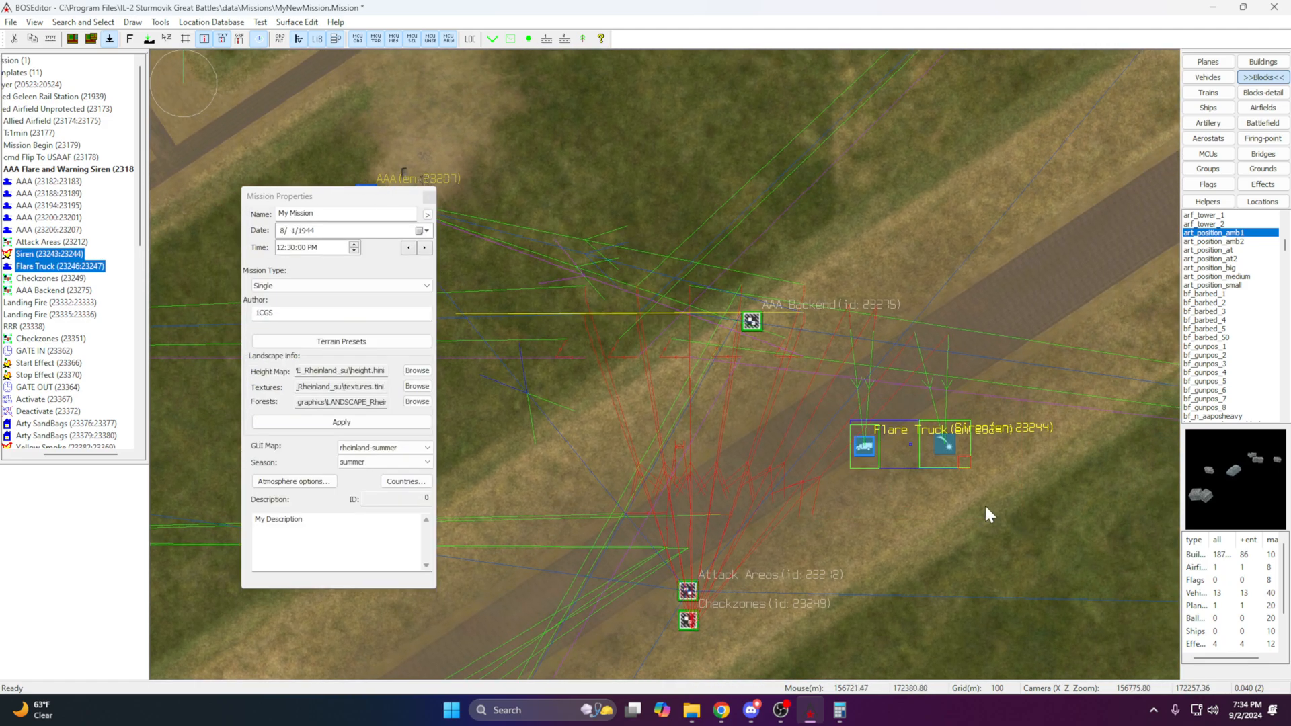
{"action": "right_click_drag", "start_coordinate": [1060, 431], "coordinate": [990, 429]}
{"action": "left_click", "coordinate": [989, 429]}
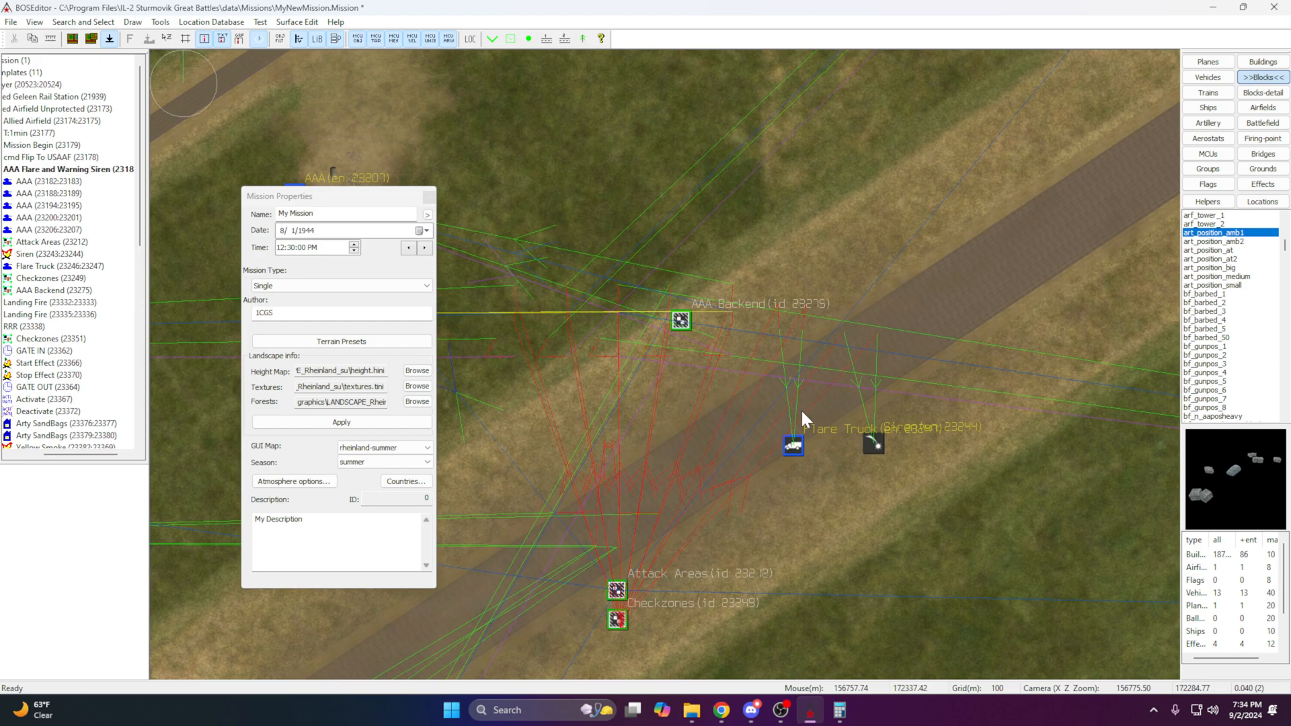
{"action": "scroll", "coordinate": [812, 405], "scroll_direction": "down", "scroll_amount": 3}
{"action": "right_click_drag", "start_coordinate": [804, 399], "coordinate": [813, 359]}
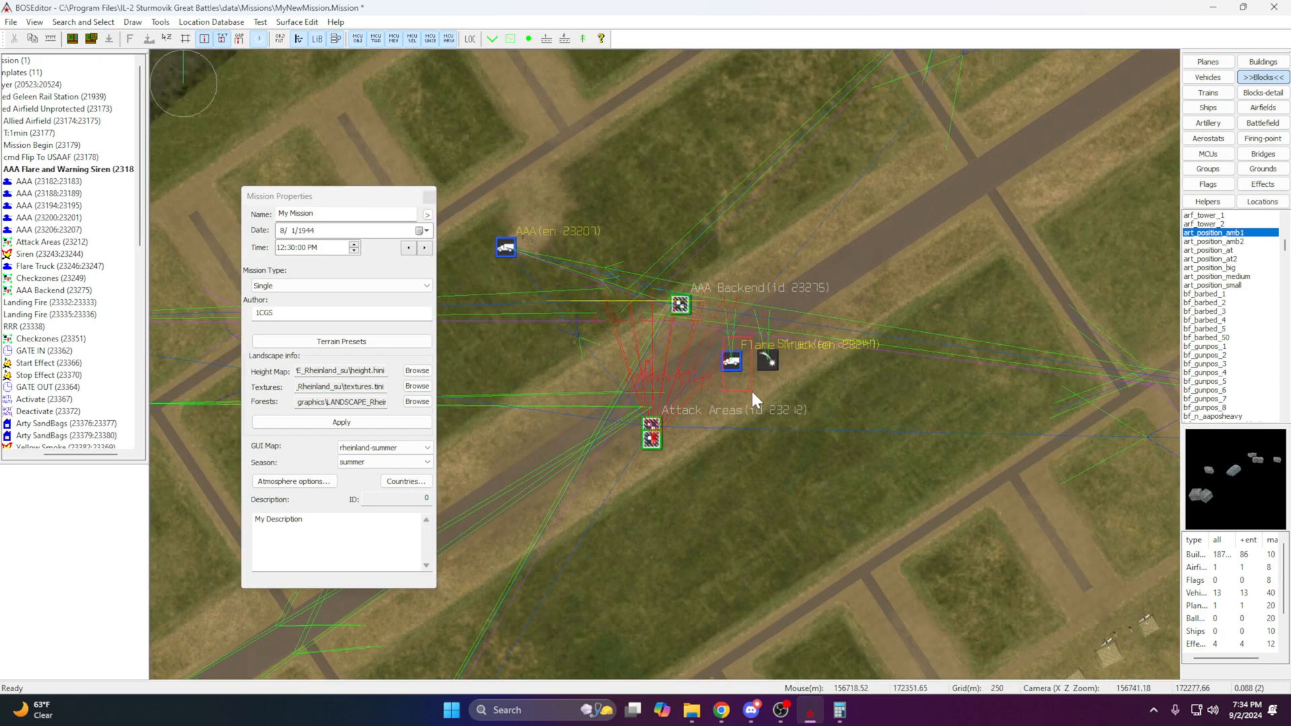
{"action": "left_click_drag", "start_coordinate": [752, 391], "coordinate": [752, 392]}
{"action": "left_click_drag", "start_coordinate": [737, 356], "coordinate": [513, 472]}
{"action": "right_click_drag", "start_coordinate": [513, 472], "coordinate": [988, 197]}
{"action": "left_click_drag", "start_coordinate": [988, 196], "coordinate": [670, 466]}
{"action": "right_click_drag", "start_coordinate": [671, 466], "coordinate": [783, 317]}
{"action": "left_click_drag", "start_coordinate": [783, 317], "coordinate": [587, 226]}
{"action": "right_click_drag", "start_coordinate": [729, 443], "coordinate": [707, 363]}
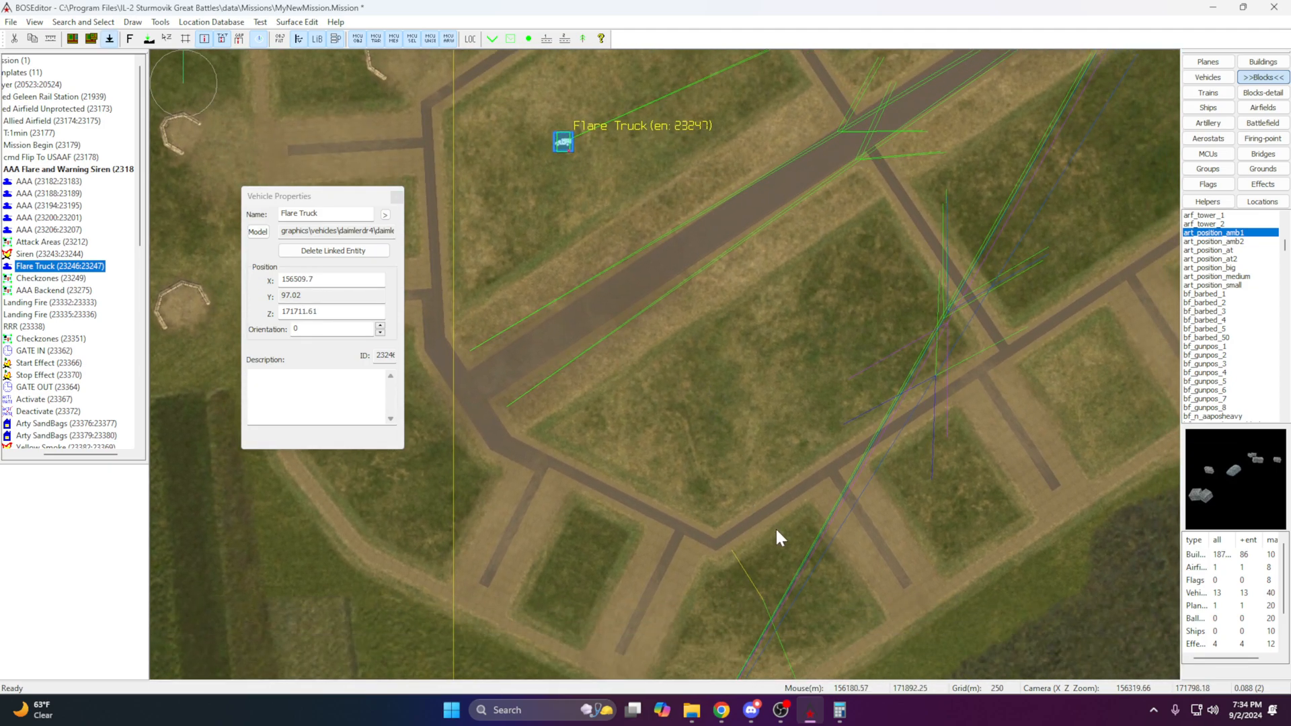
Place the Flare Truck behind the blast pen south of the hangar, at about X 156612, Z 171579, and rotate it to 130.
{"action": "right_click_drag", "start_coordinate": [645, 427], "coordinate": [731, 585]}
{"action": "right_click_drag", "start_coordinate": [752, 476], "coordinate": [793, 514]}
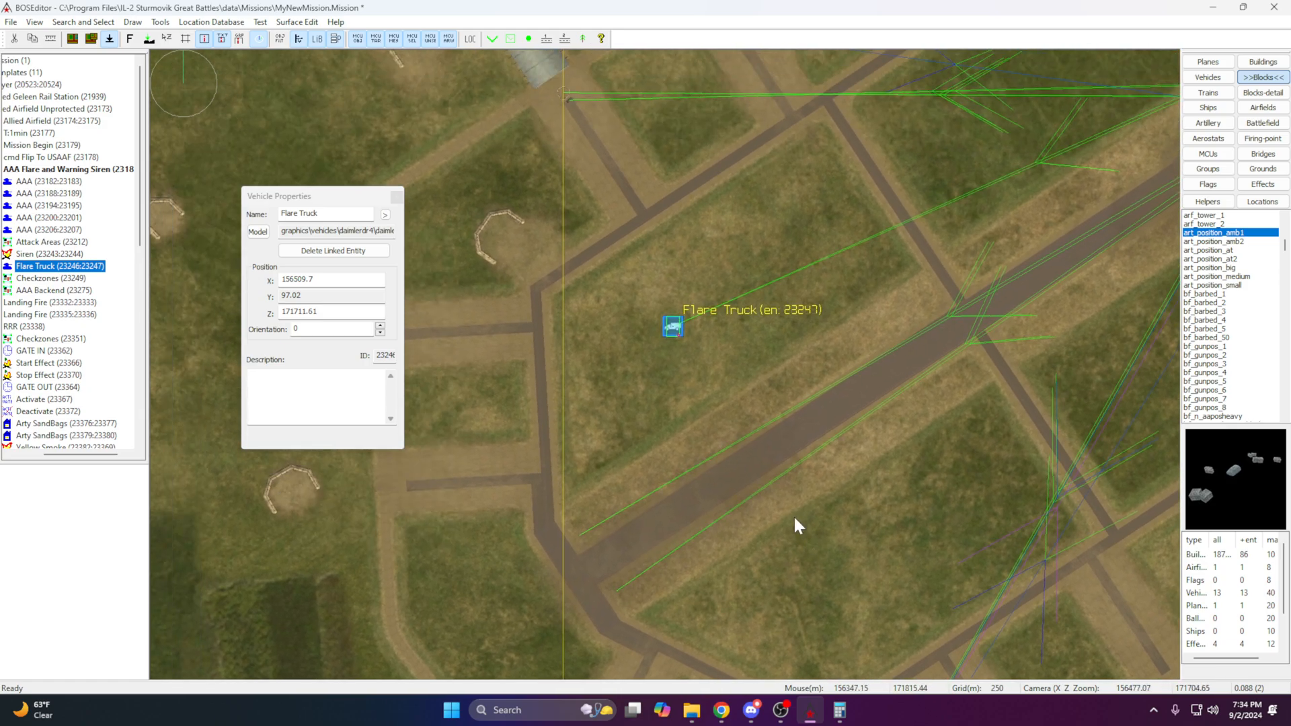
{"action": "left_click_drag", "start_coordinate": [678, 329], "coordinate": [631, 252]}
{"action": "right_click_drag", "start_coordinate": [632, 253], "coordinate": [719, 404]}
{"action": "left_click_drag", "start_coordinate": [719, 404], "coordinate": [616, 352]}
{"action": "scroll", "coordinate": [616, 351], "scroll_direction": "up", "scroll_amount": 8}
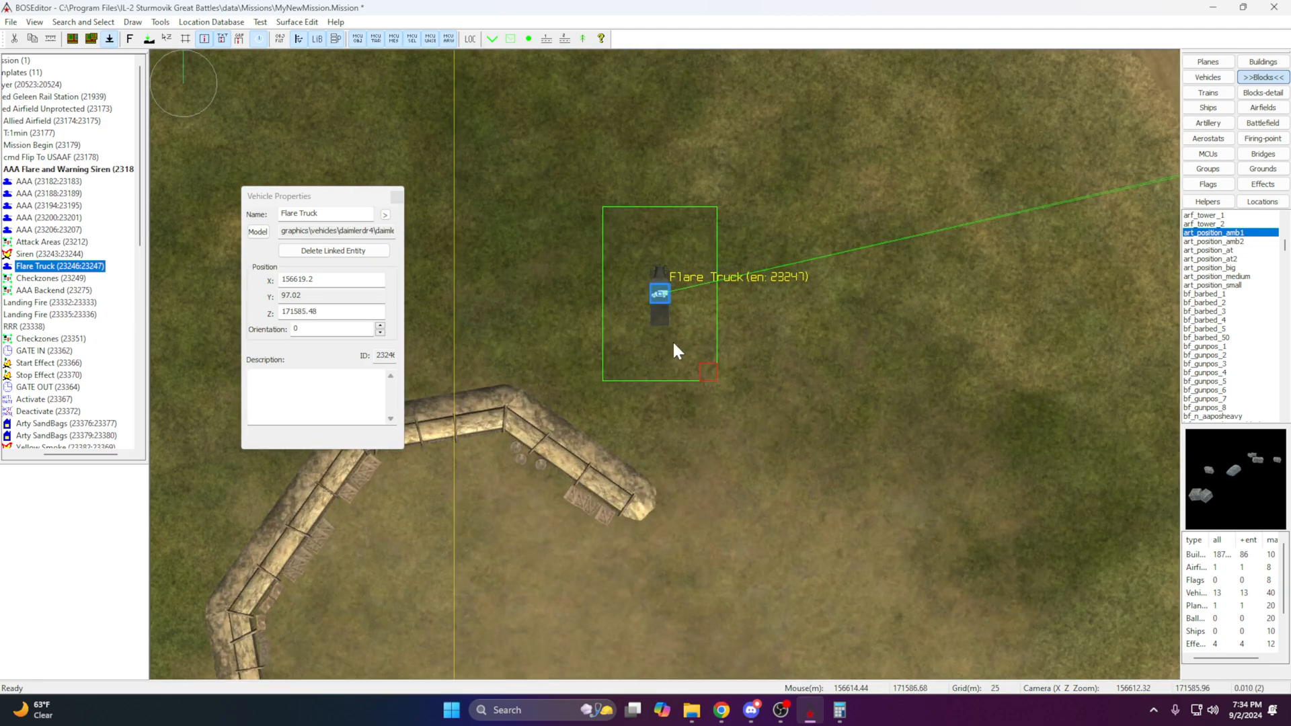
{"action": "left_click_drag", "start_coordinate": [710, 374], "coordinate": [594, 364]}
{"action": "left_click_drag", "start_coordinate": [641, 426], "coordinate": [650, 422]}
{"action": "scroll", "coordinate": [651, 421], "scroll_direction": "down", "scroll_amount": 8}
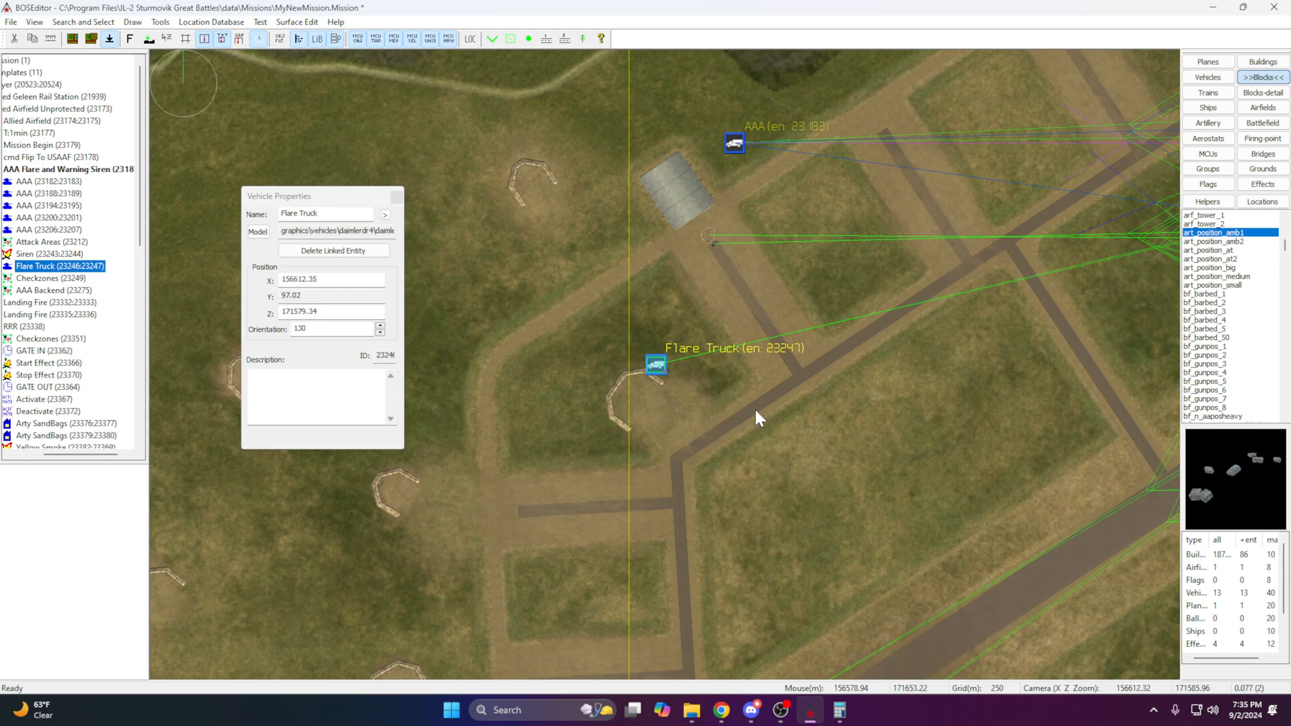
Try the Flare Truck at the airfield's northeastern end, at about X 156917, Z 172846.
{"action": "right_click_drag", "start_coordinate": [787, 423], "coordinate": [634, 261]}
{"action": "scroll", "coordinate": [692, 390], "scroll_direction": "down", "scroll_amount": 2}
{"action": "right_click_drag", "start_coordinate": [693, 390], "coordinate": [645, 299]}
{"action": "scroll", "coordinate": [672, 329], "scroll_direction": "down", "scroll_amount": 3}
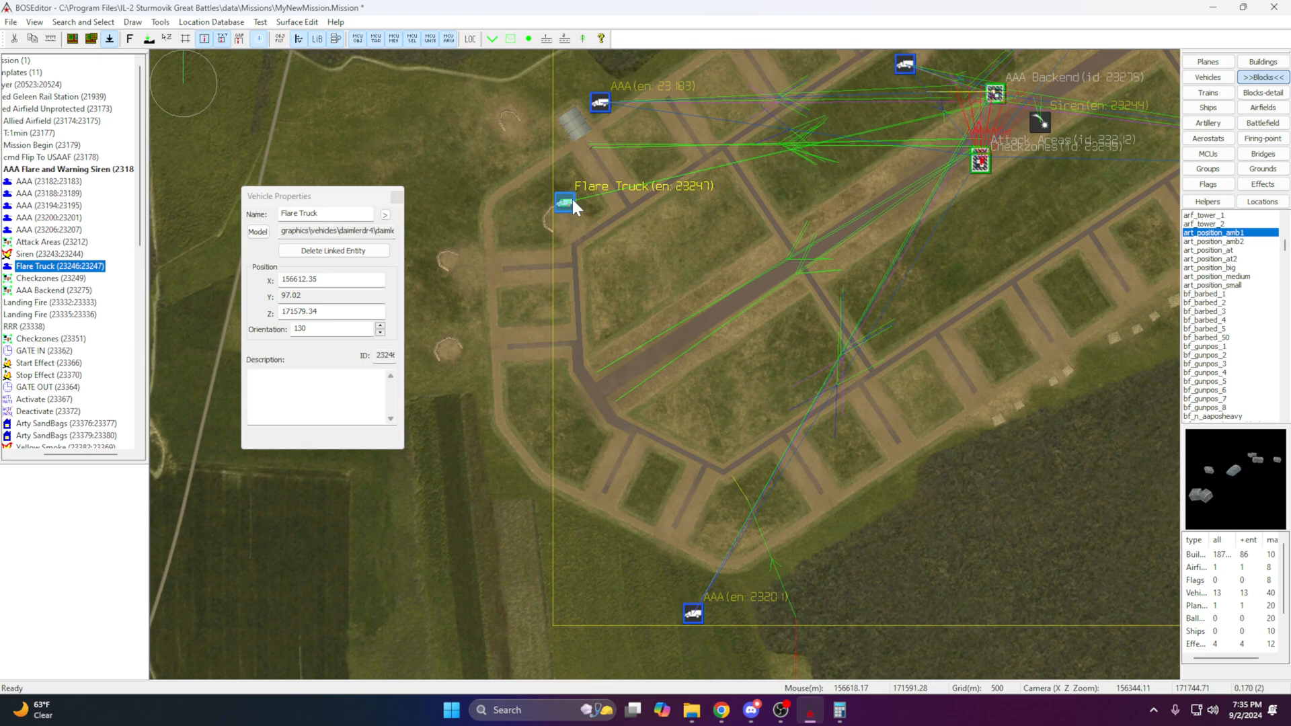
{"action": "left_click_drag", "start_coordinate": [572, 200], "coordinate": [878, 249]}
{"action": "scroll", "coordinate": [804, 296], "scroll_direction": "down", "scroll_amount": 5}
{"action": "middle_click_drag", "start_coordinate": [802, 296], "coordinate": [742, 385]}
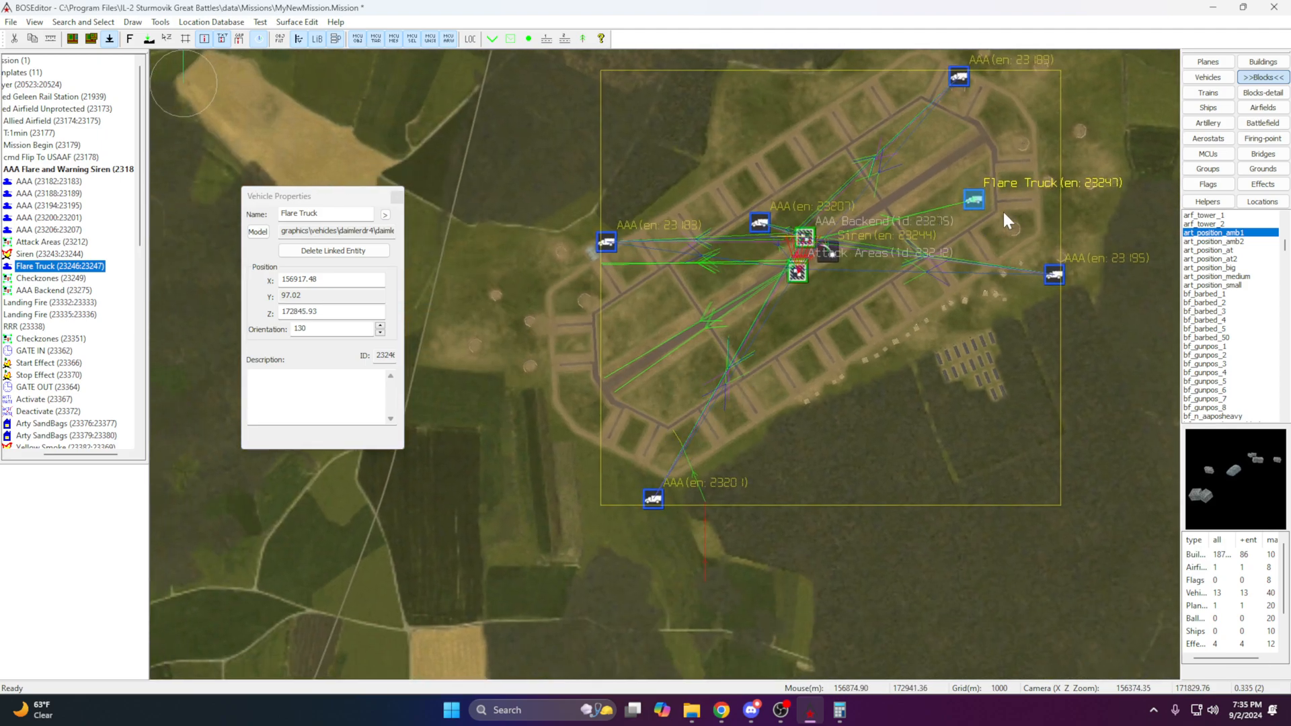
Return the Flare Truck to the blast pen on the western side, at about X 156614, Z 171579.
{"action": "left_click_drag", "start_coordinate": [974, 200], "coordinate": [700, 160]}
{"action": "scroll", "coordinate": [628, 282], "scroll_direction": "up", "scroll_amount": 5}
{"action": "scroll", "coordinate": [719, 260], "scroll_direction": "up", "scroll_amount": 5}
{"action": "scroll", "coordinate": [700, 159], "scroll_direction": "up", "scroll_amount": 5}
{"action": "middle_click_drag", "start_coordinate": [701, 157], "coordinate": [648, 289]}
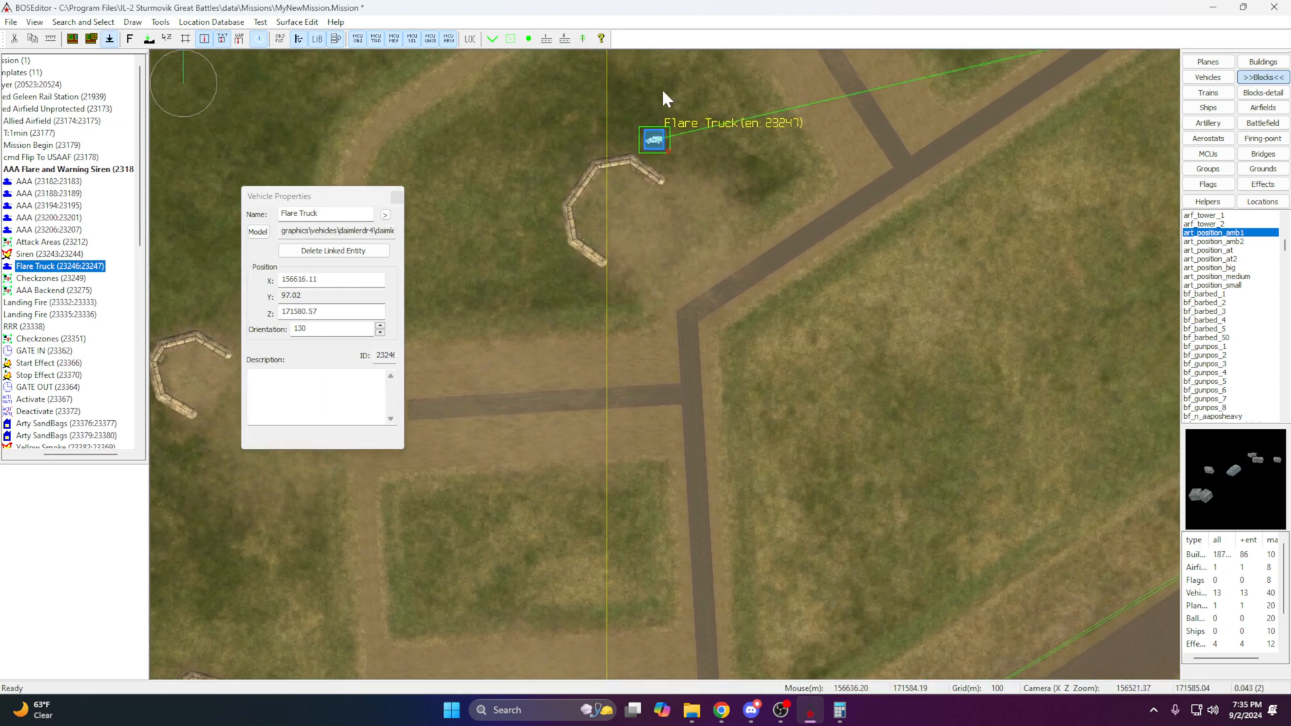
{"action": "scroll", "coordinate": [663, 84], "scroll_direction": "up", "scroll_amount": 4}
{"action": "middle_click_drag", "start_coordinate": [663, 70], "coordinate": [652, 345]}
{"action": "scroll", "coordinate": [631, 231], "scroll_direction": "up", "scroll_amount": 3}
{"action": "left_click_drag", "start_coordinate": [613, 137], "coordinate": [603, 160]}
{"action": "scroll", "coordinate": [608, 173], "scroll_direction": "down", "scroll_amount": 10}
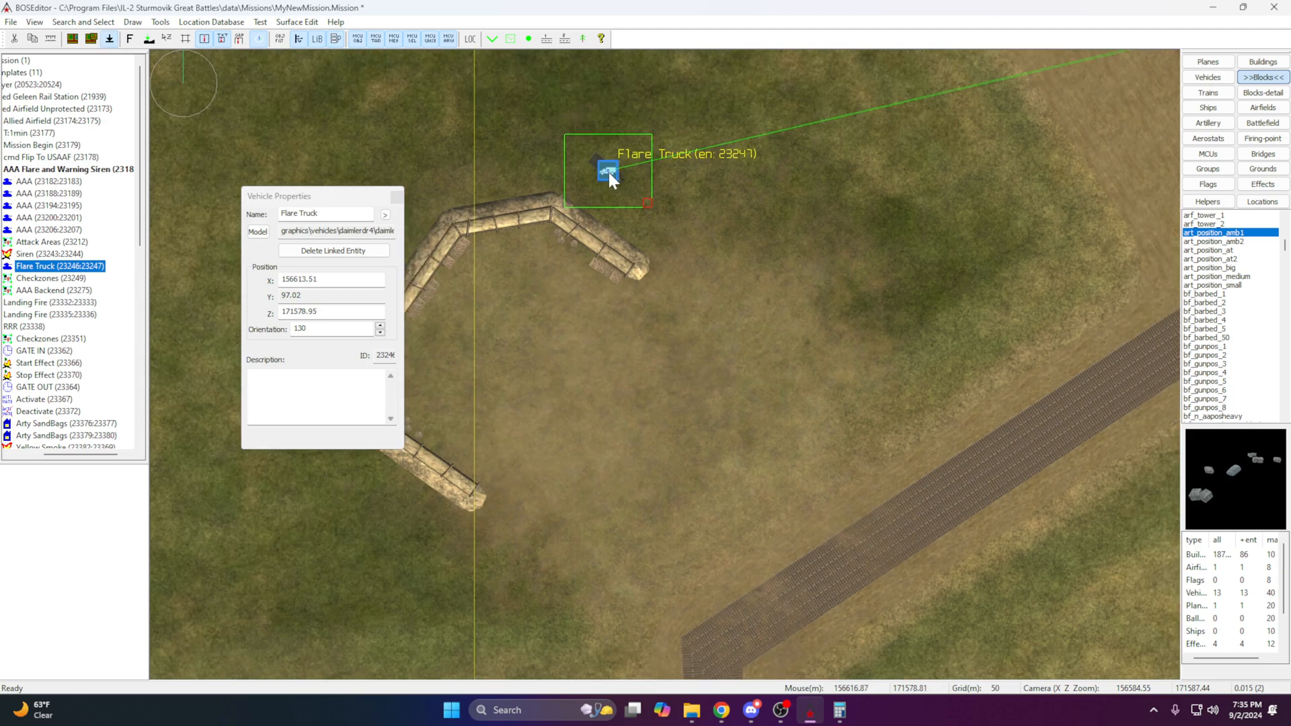
Move the Siren effect to the airfield's southern end, at about X 156165, Z 171901.
{"action": "middle_click_drag", "start_coordinate": [907, 246], "coordinate": [451, 336]}
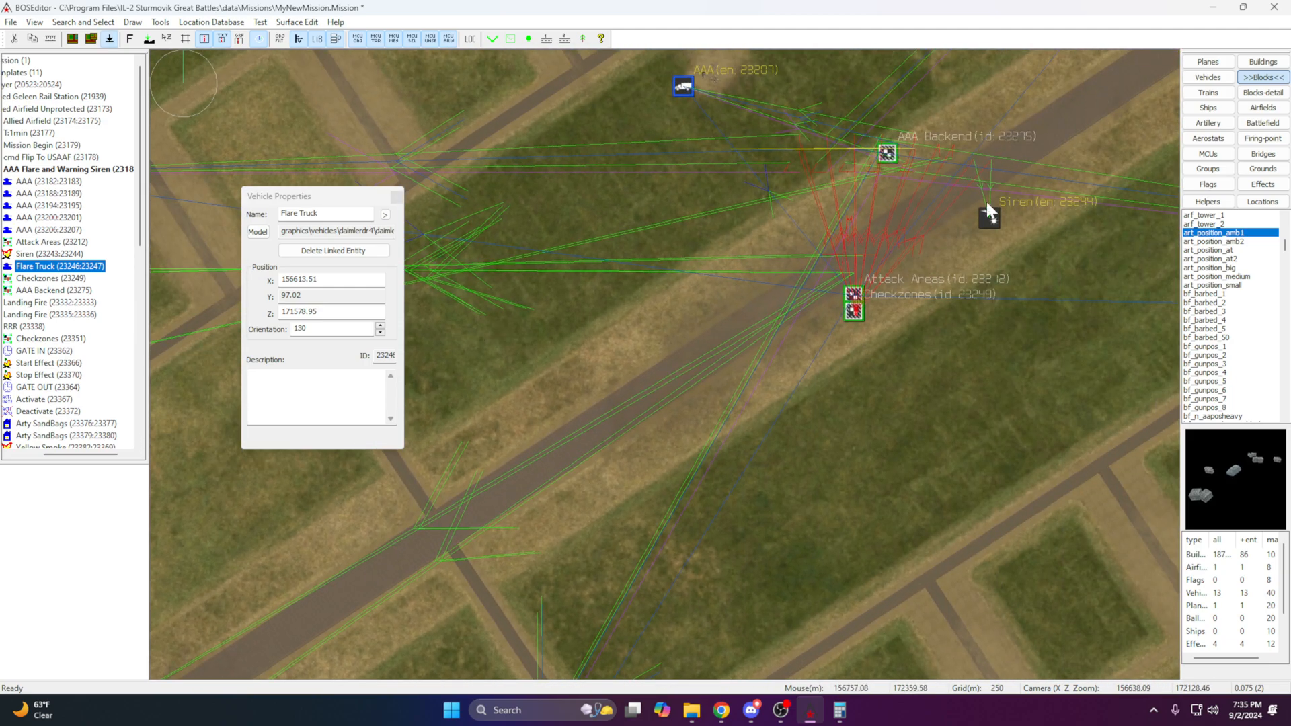
{"action": "left_click", "coordinate": [988, 215]}
{"action": "left_click_drag", "start_coordinate": [993, 219], "coordinate": [653, 581]}
{"action": "scroll", "coordinate": [860, 411], "scroll_direction": "down", "scroll_amount": 2}
{"action": "middle_click_drag", "start_coordinate": [653, 581], "coordinate": [869, 219]}
{"action": "left_click_drag", "start_coordinate": [870, 219], "coordinate": [697, 378]}
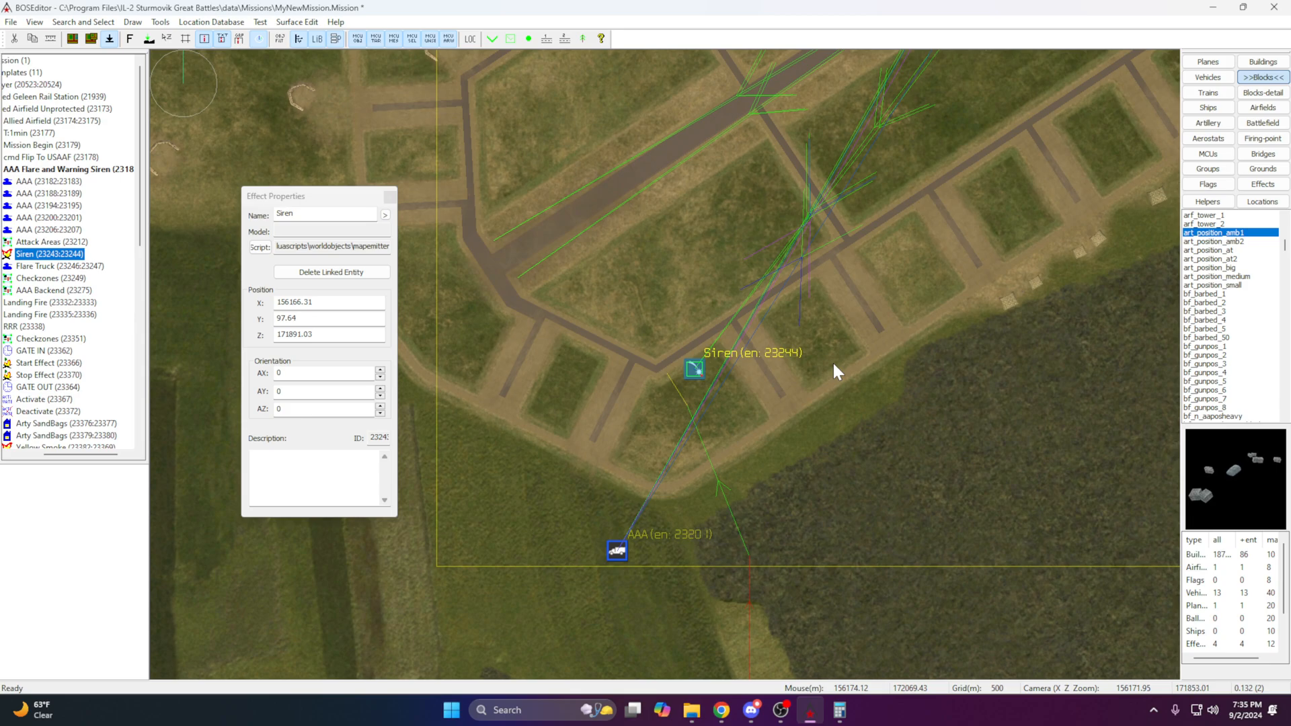
{"action": "scroll", "coordinate": [701, 372], "scroll_direction": "up", "scroll_amount": 1}
{"action": "left_click_drag", "start_coordinate": [700, 371], "coordinate": [726, 374]}
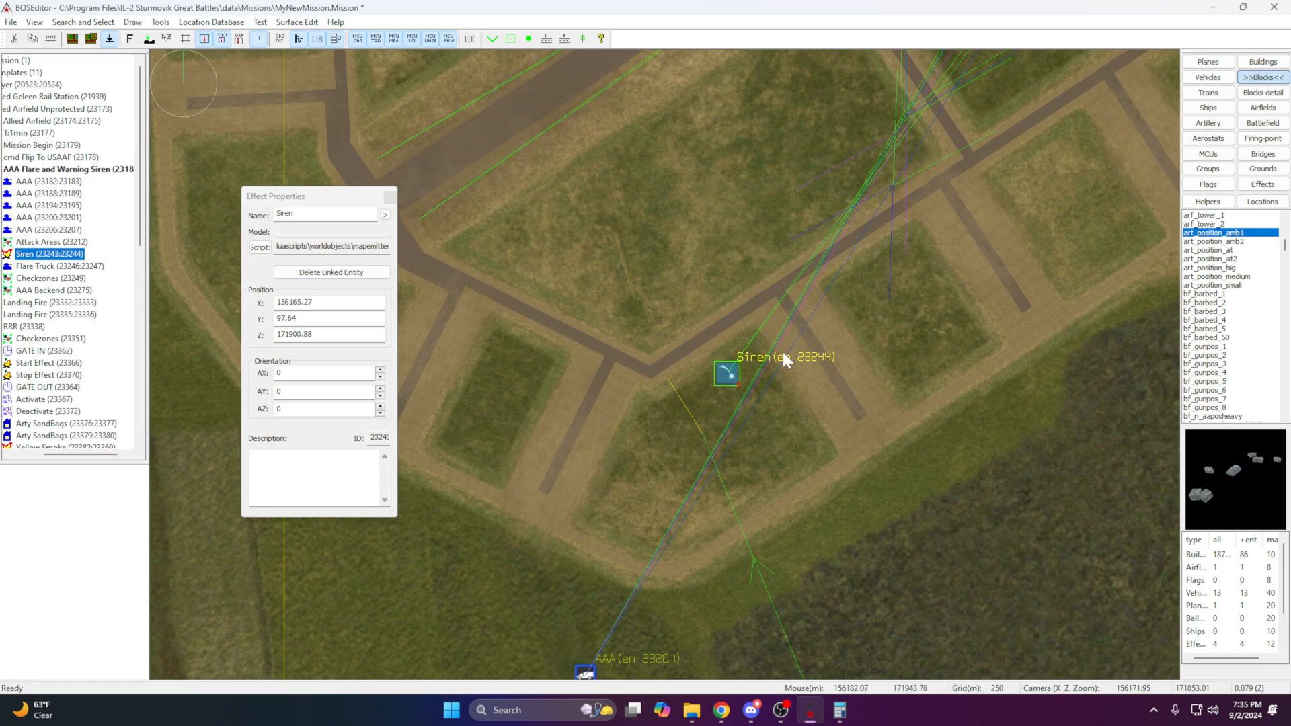
Review the Siren's advanced properties and the overall layout of the group around the airfield.
{"action": "double_click", "coordinate": [729, 371]}
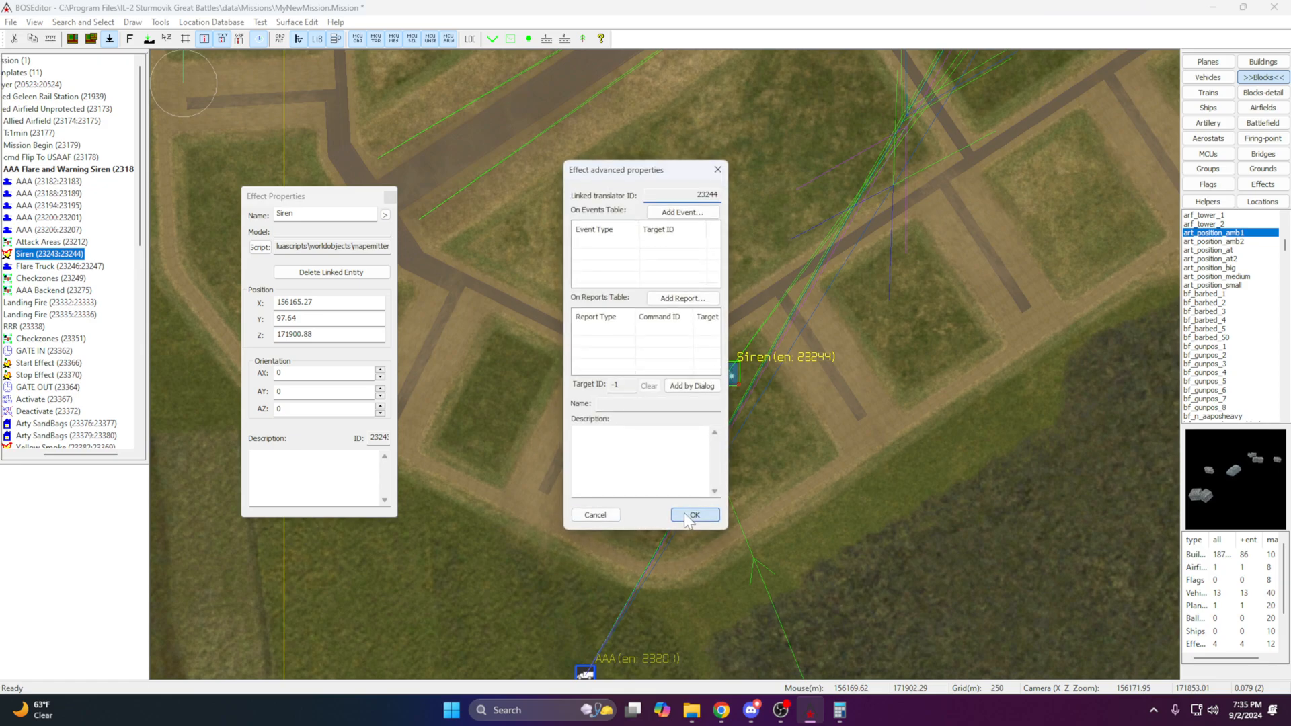
{"action": "left_click", "coordinate": [693, 514]}
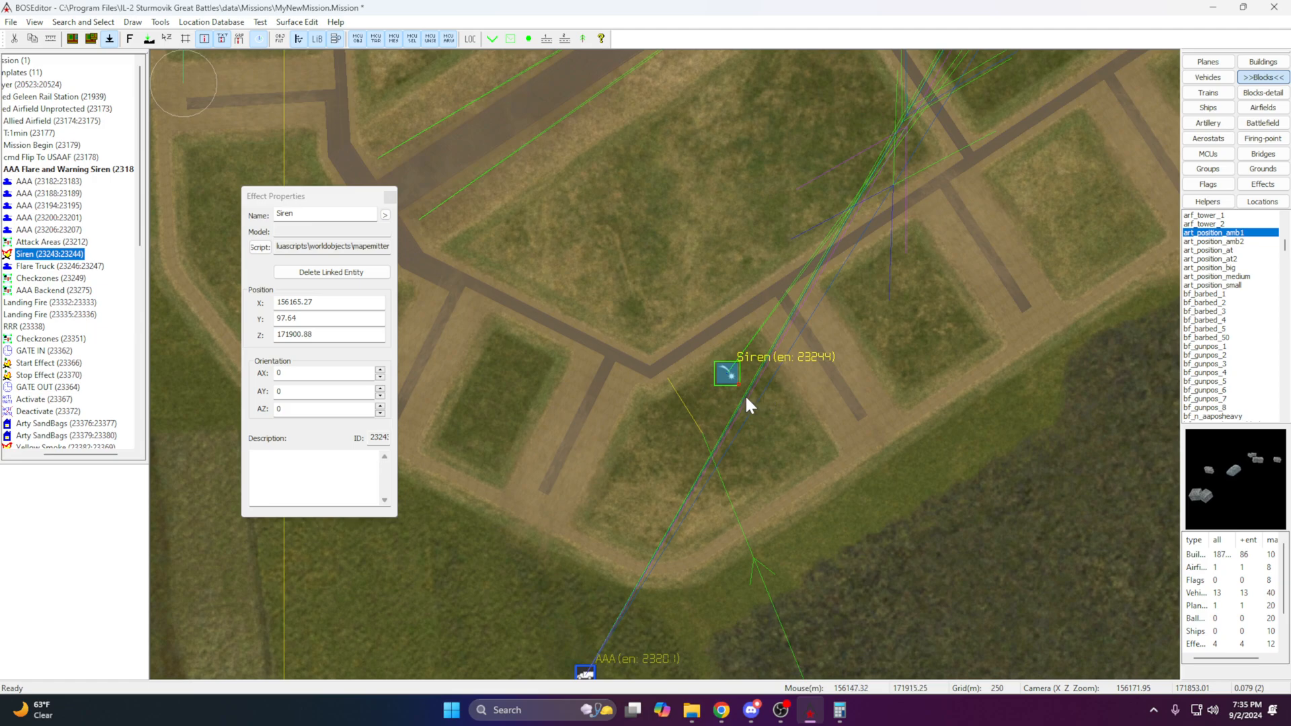
{"action": "scroll", "coordinate": [740, 395], "scroll_direction": "down", "scroll_amount": 5}
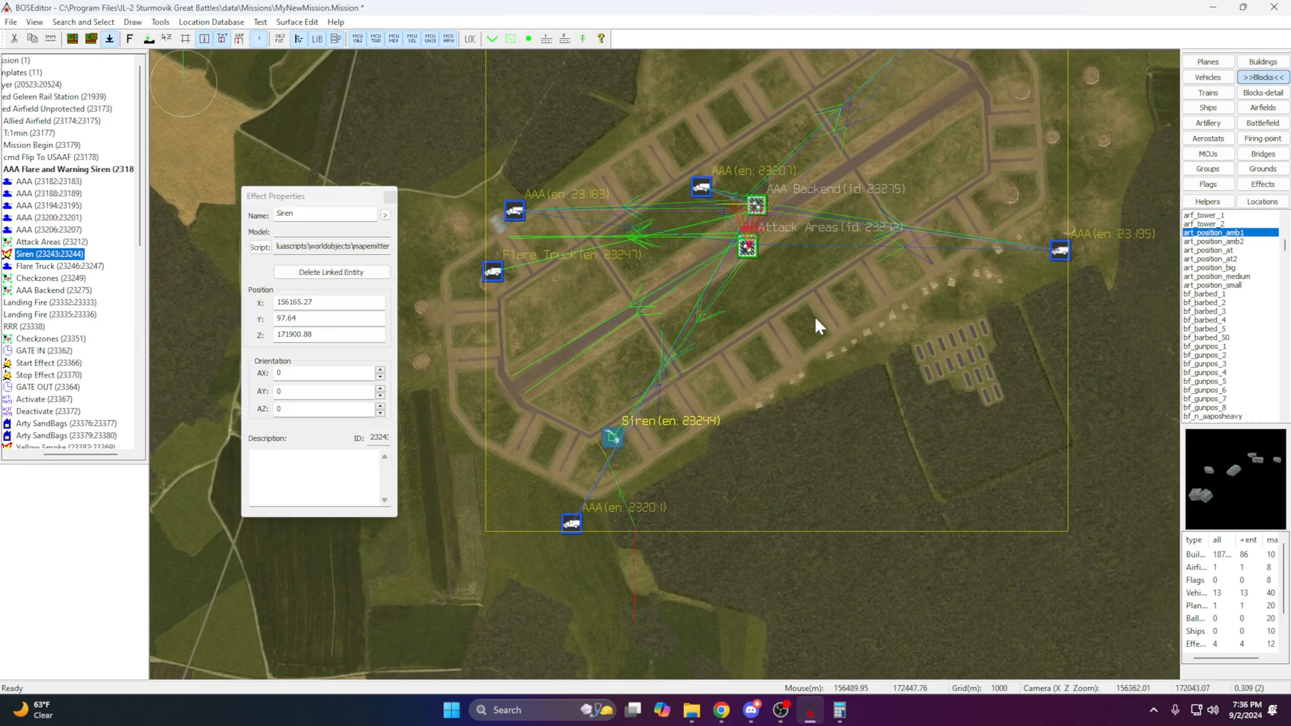
{"action": "scroll", "coordinate": [813, 315], "scroll_direction": "down", "scroll_amount": 2}
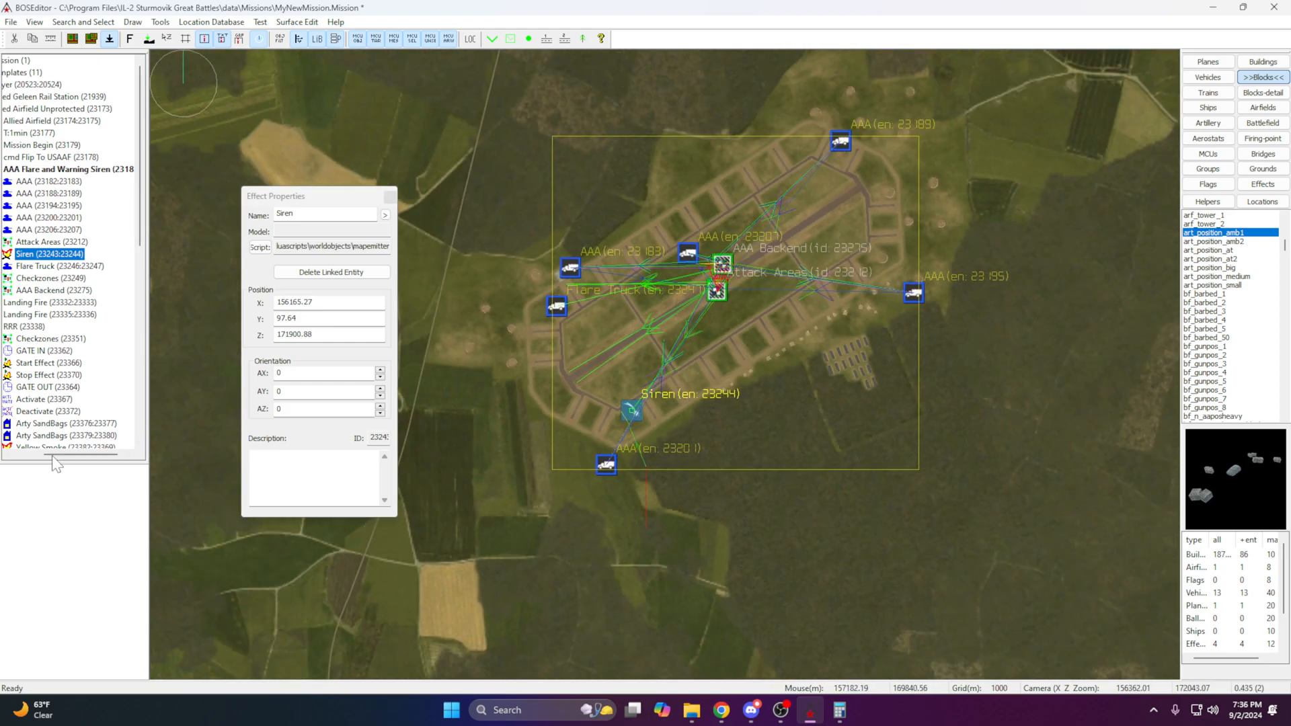
Deselect the Siren and display the map overlay over the terrain around the Y-29 airfield.
{"action": "left_click_drag", "start_coordinate": [53, 456], "coordinate": [22, 456]}
{"action": "left_click", "coordinate": [59, 114]}
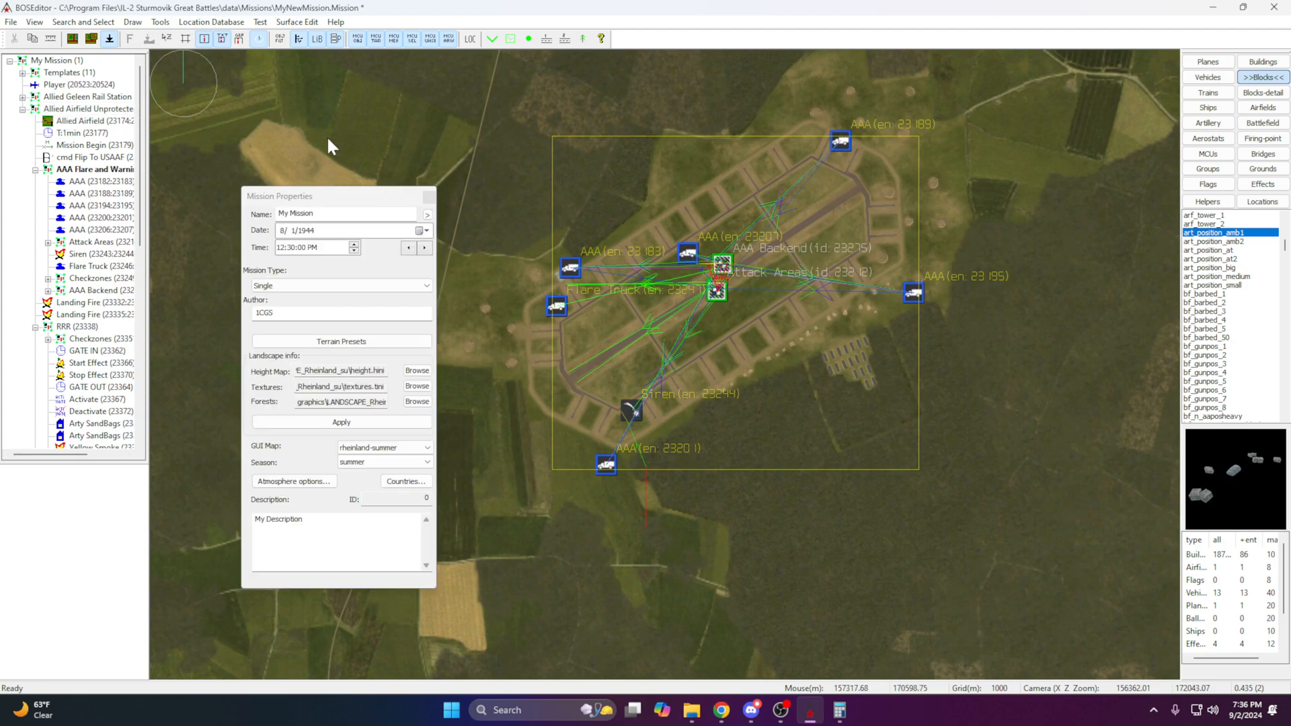
{"action": "left_click", "coordinate": [71, 38]}
{"action": "scroll", "coordinate": [627, 248], "scroll_direction": "down", "scroll_amount": 1}
{"action": "scroll", "coordinate": [605, 254], "scroll_direction": "down", "scroll_amount": 2}
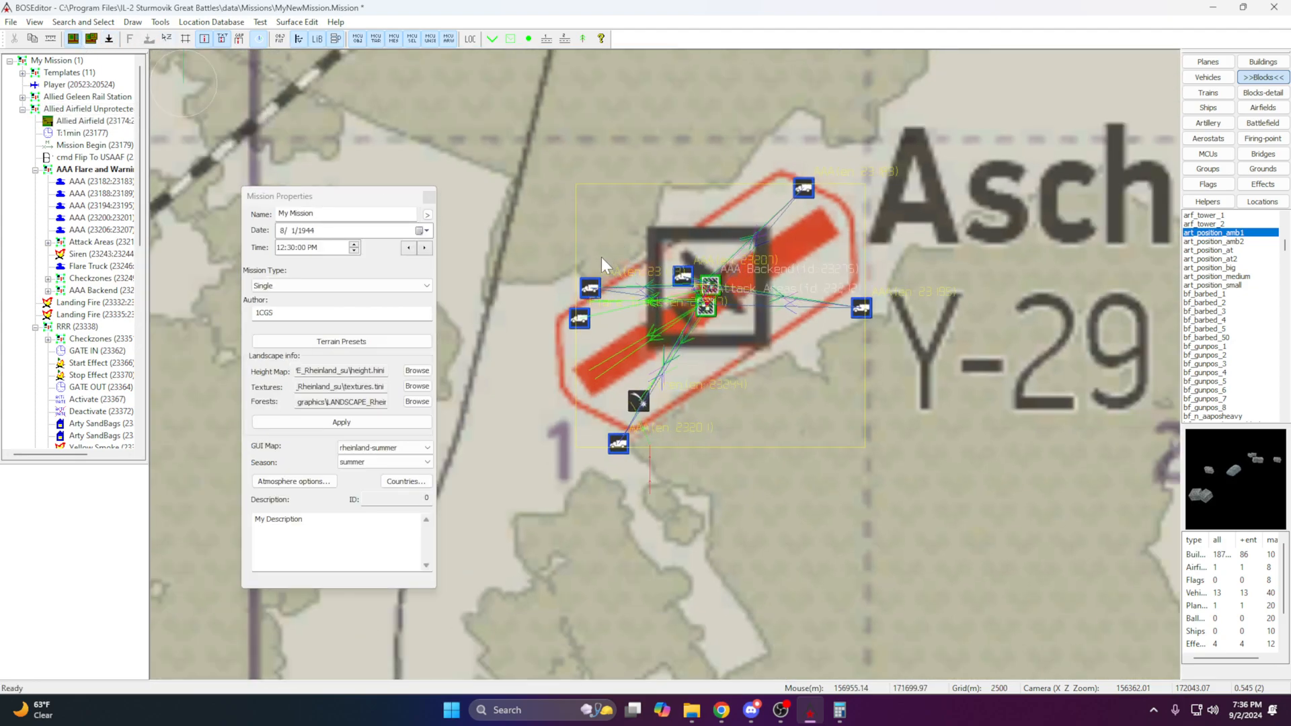
{"action": "scroll", "coordinate": [565, 221], "scroll_direction": "up", "scroll_amount": 1}
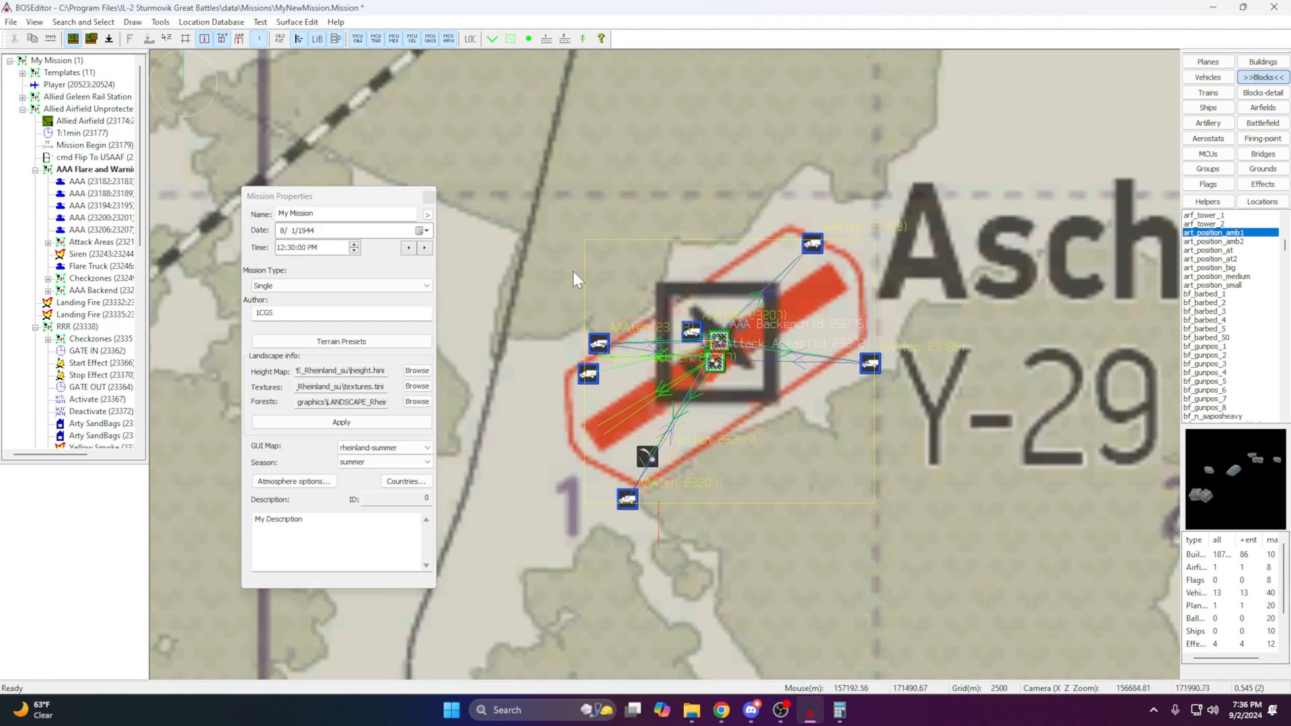
Rename the Allied Airfield Unprotected group as Allied USAAF Asch Y-29.
{"action": "scroll", "coordinate": [573, 271], "scroll_direction": "down", "scroll_amount": 4}
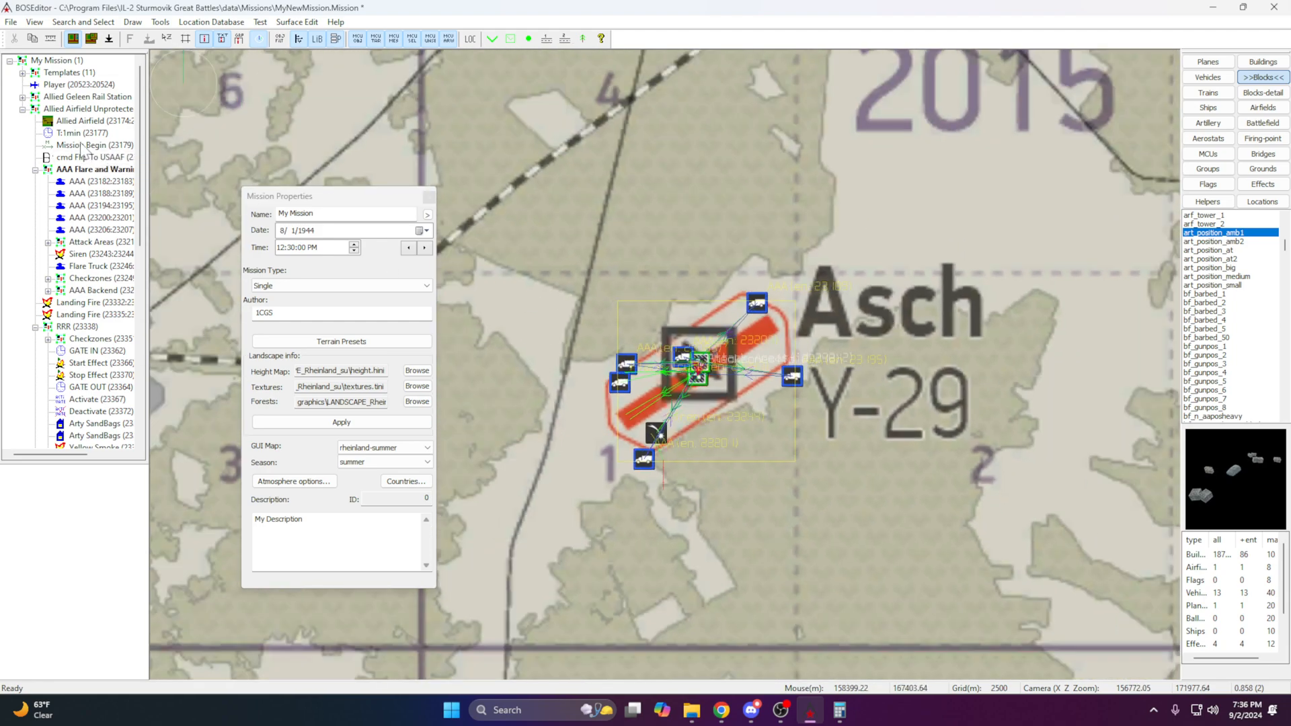
{"action": "left_click", "coordinate": [79, 109]}
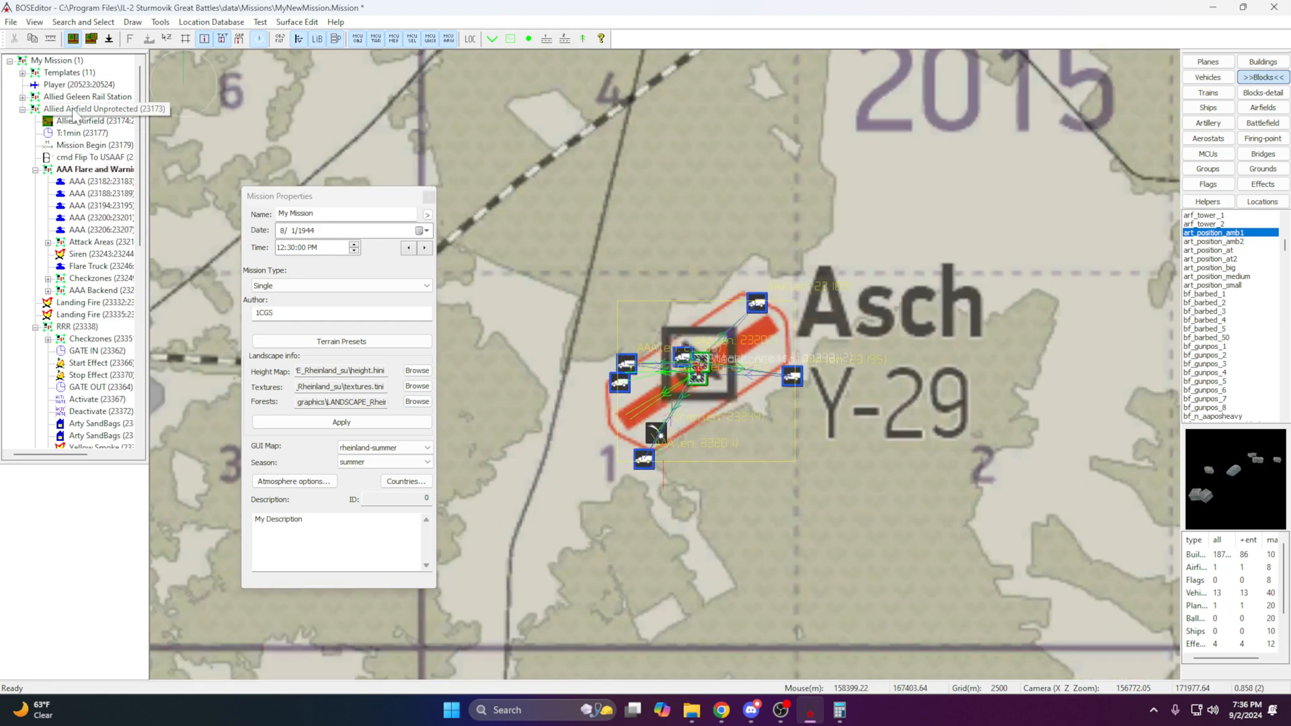
{"action": "left_click_drag", "start_coordinate": [301, 219], "coordinate": [438, 222]}
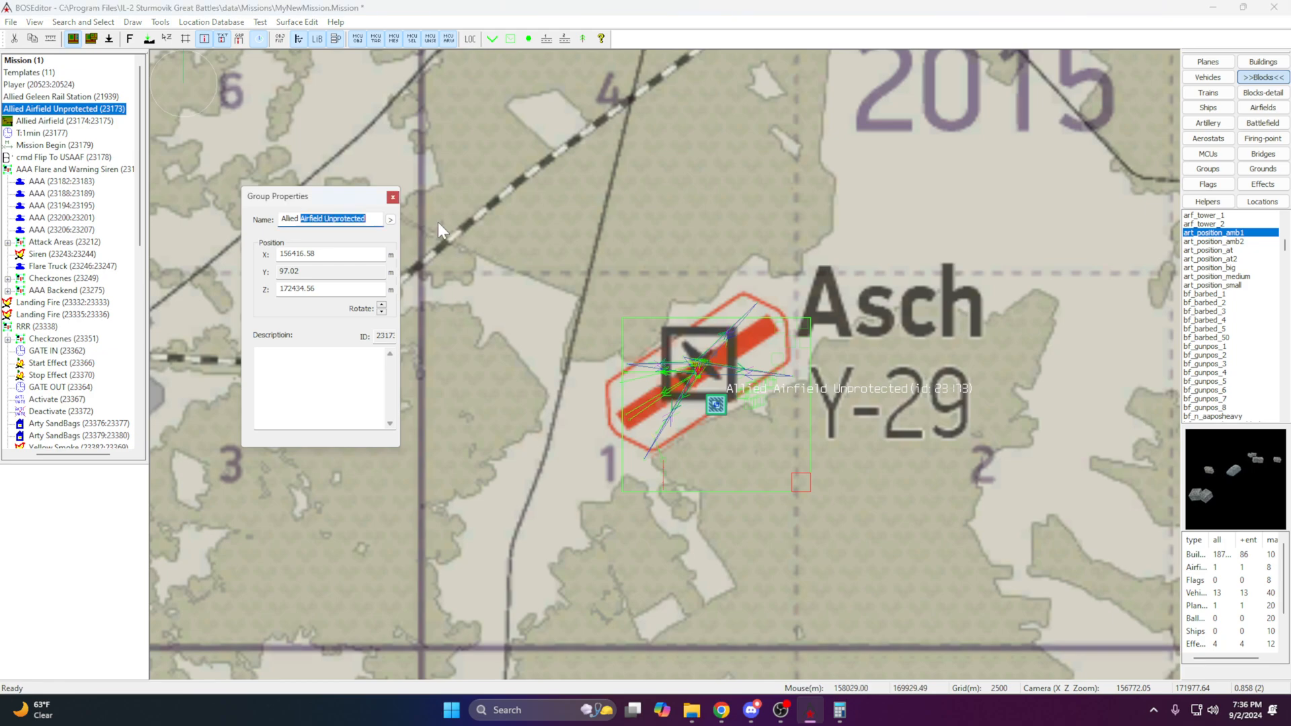
{"action": "key", "text": "BackSpace"}
{"action": "type", "text": "USAAF"}
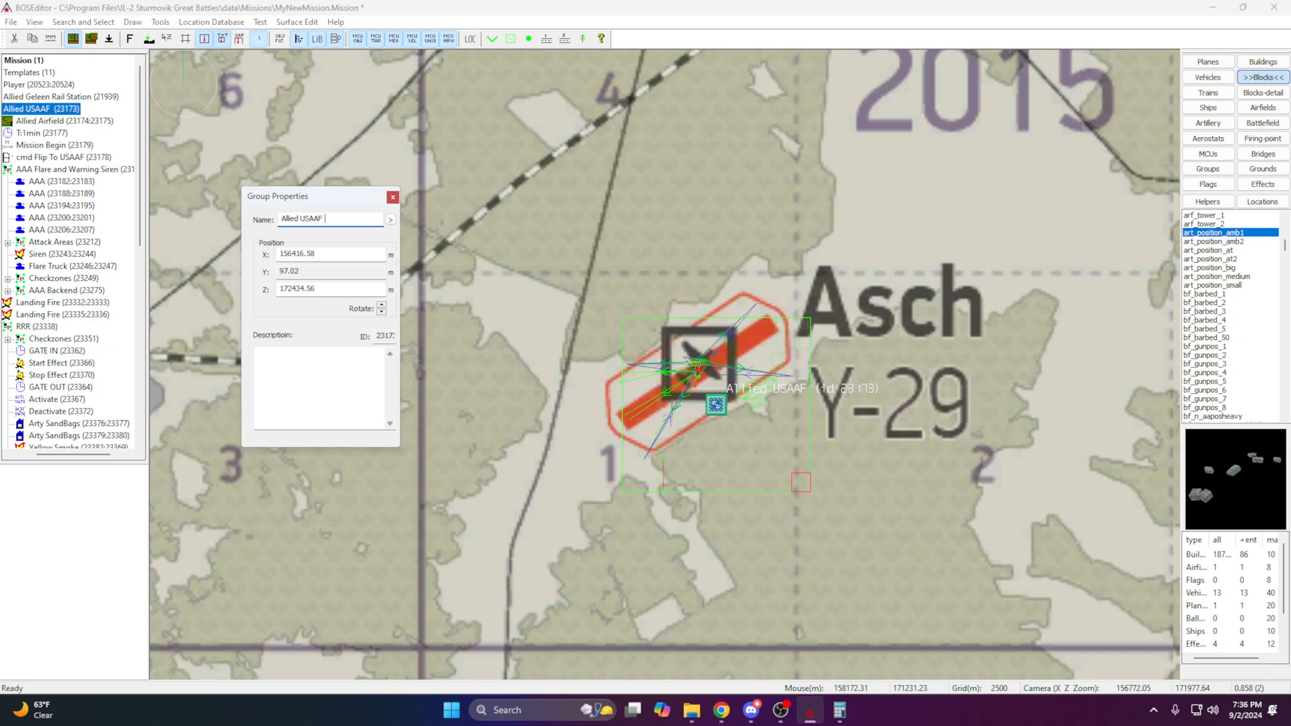
{"action": "type", "text": " Asch Y-29"}
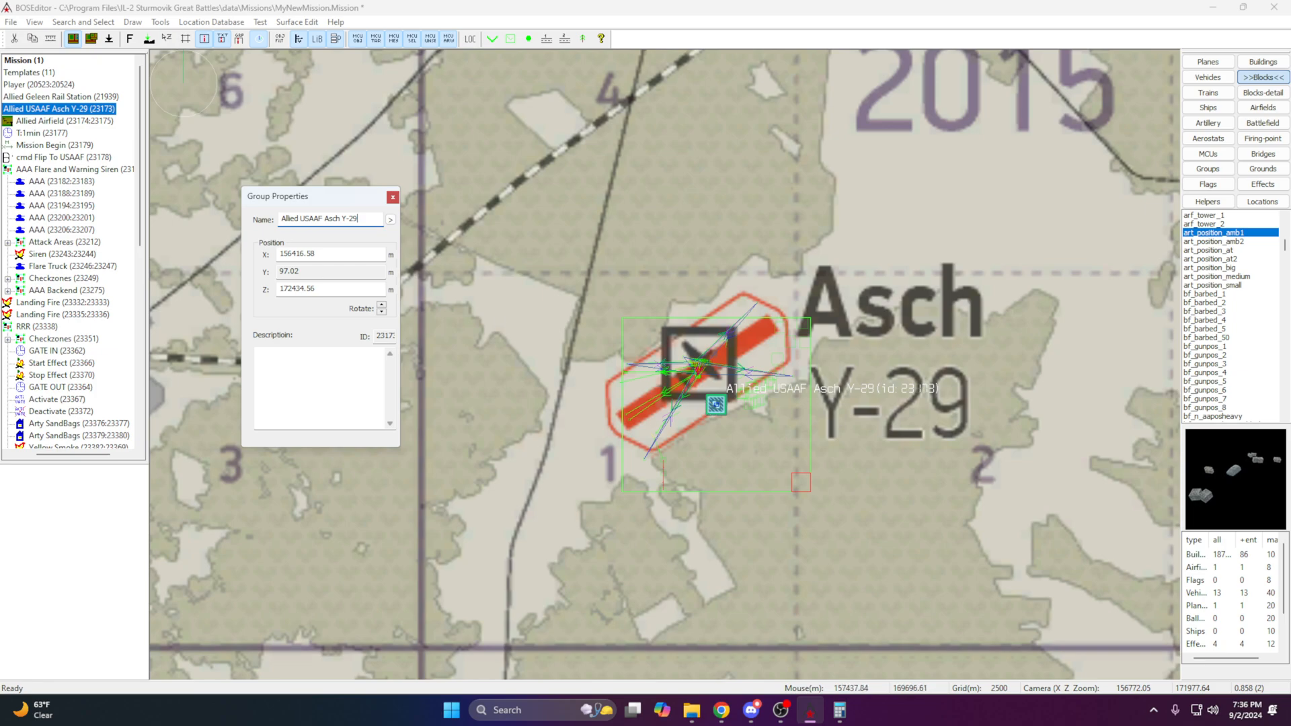
Rename the group's Allied Airfield object as Asch Y-29 and deselect it.
{"action": "left_click", "coordinate": [66, 121]}
{"action": "scroll", "coordinate": [695, 457], "scroll_direction": "up", "scroll_amount": 4}
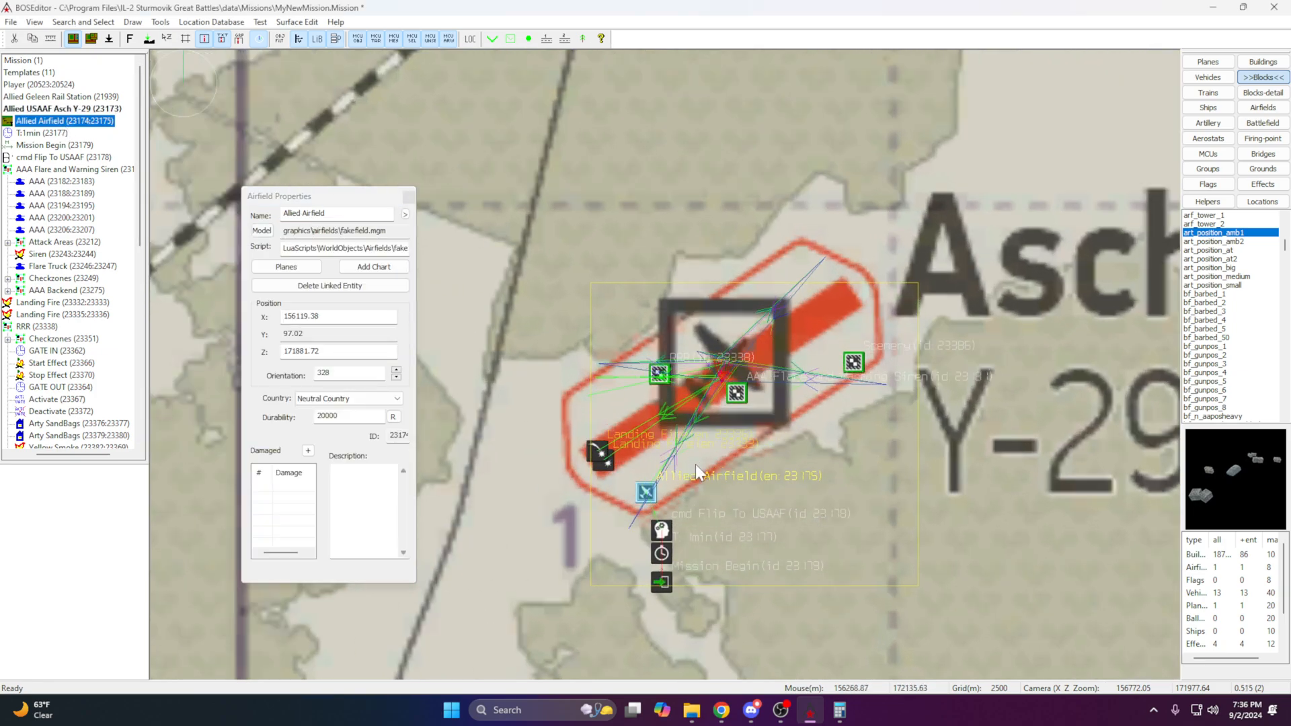
{"action": "middle_click_drag", "start_coordinate": [613, 563], "coordinate": [640, 440]}
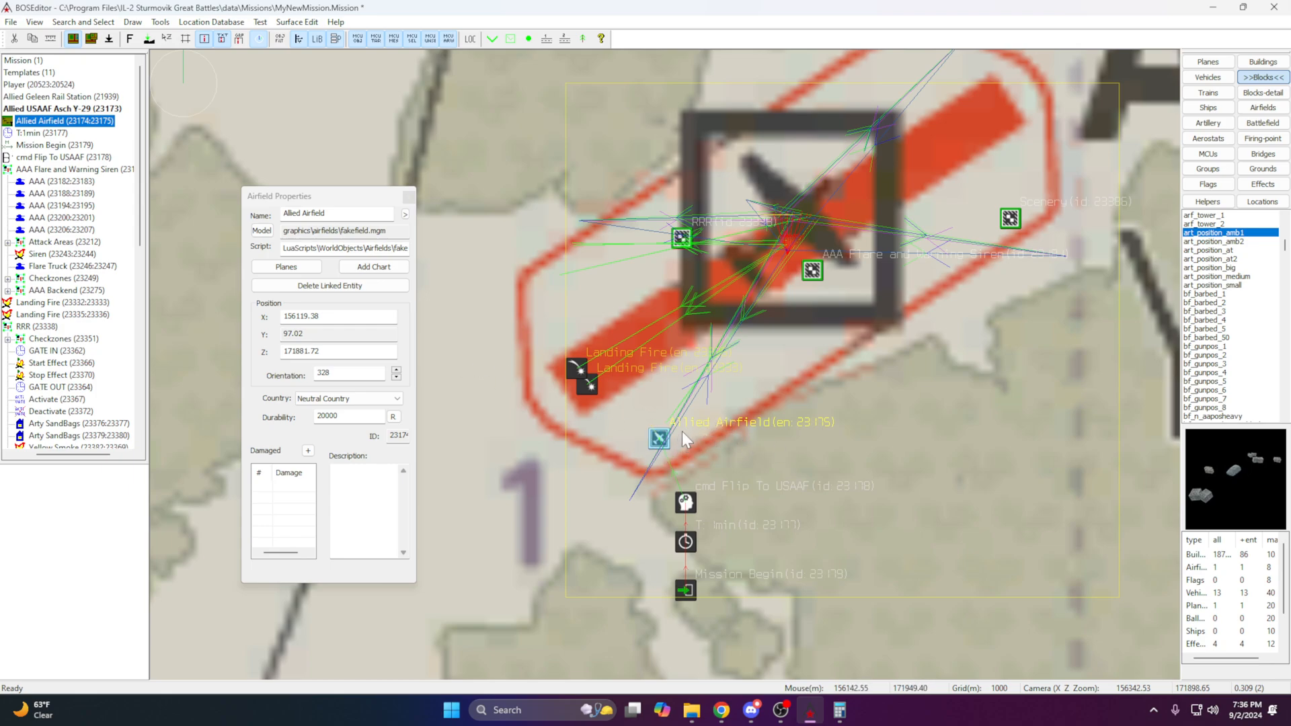
{"action": "left_click_drag", "start_coordinate": [330, 214], "coordinate": [229, 207]}
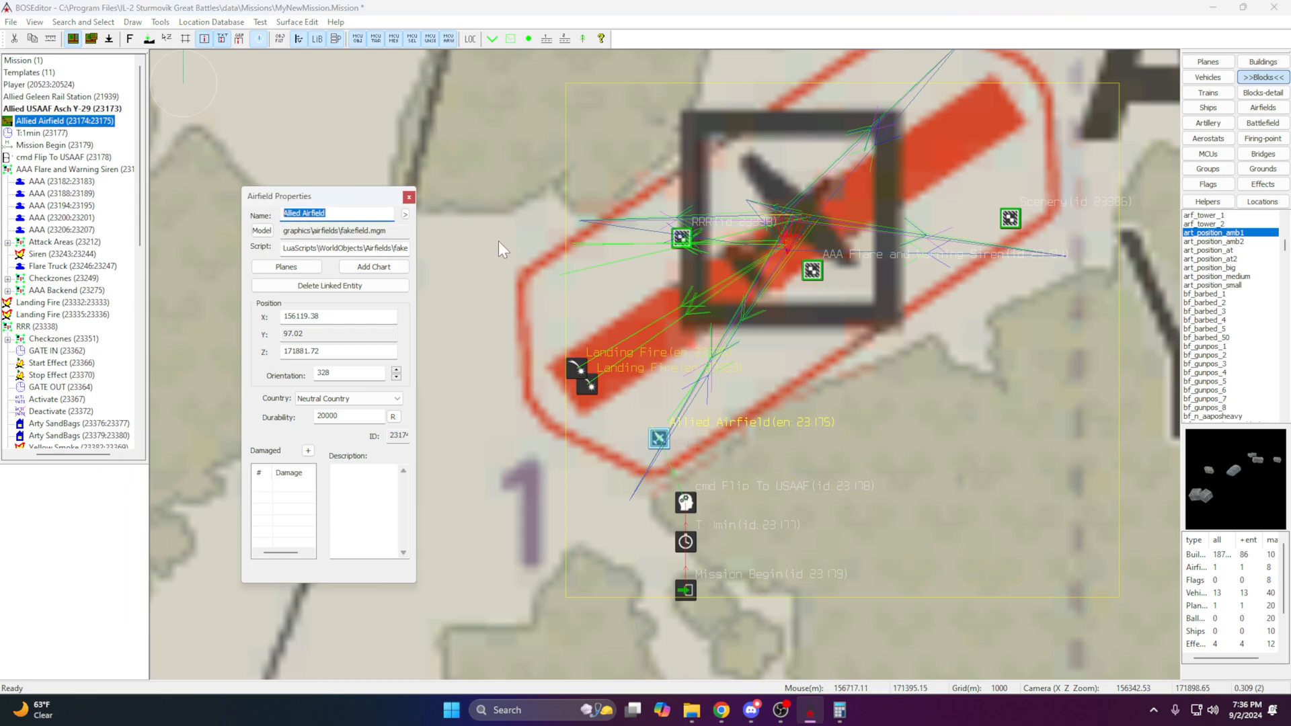
{"action": "type", "text": "Asch Y-29"}
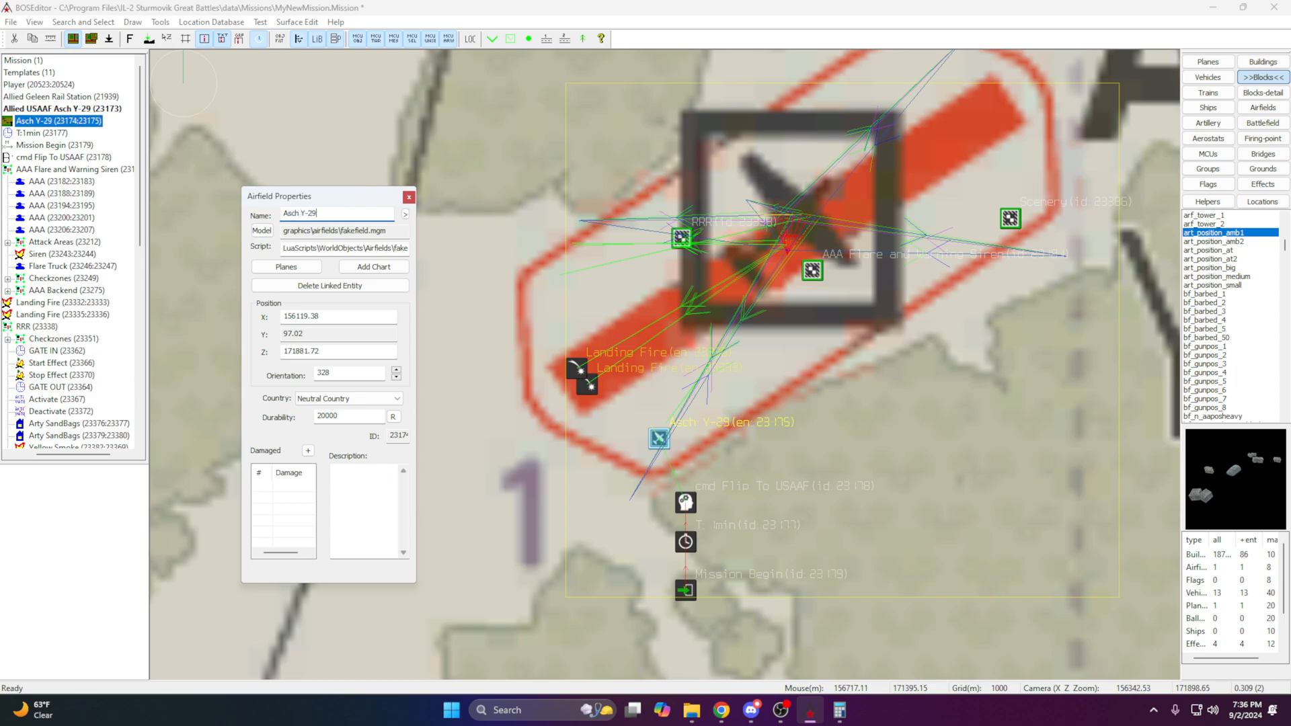
{"action": "left_click", "coordinate": [783, 404]}
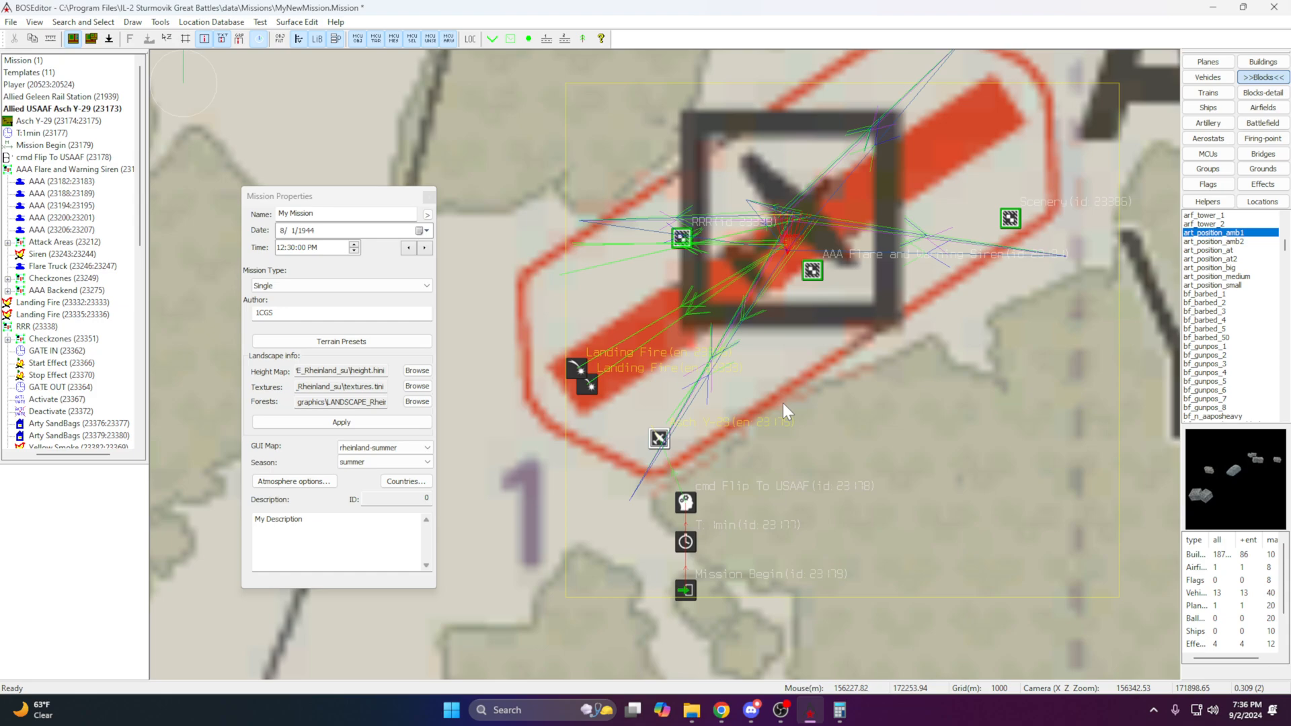
Collapse the Allied USAAF Asch Y-29 group in the mission tree and save the mission.
{"action": "left_click_drag", "start_coordinate": [76, 455], "coordinate": [47, 455]}
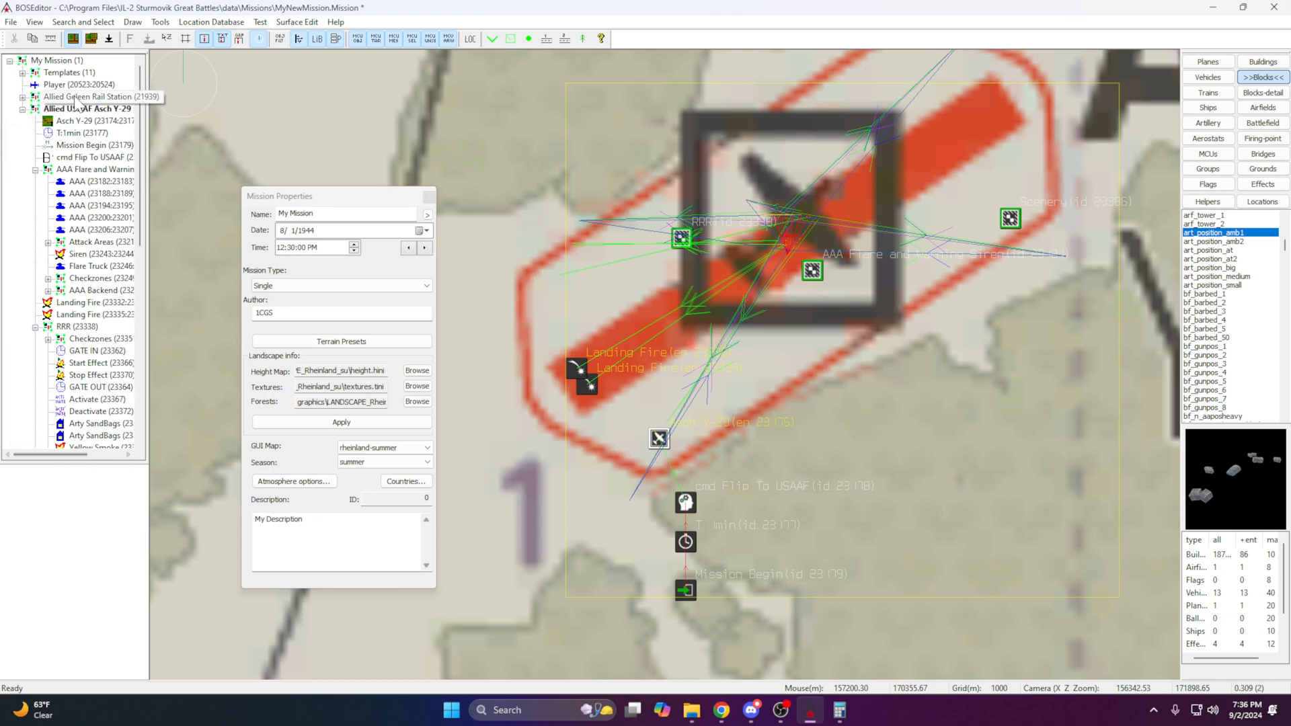
{"action": "left_click", "coordinate": [67, 120]}
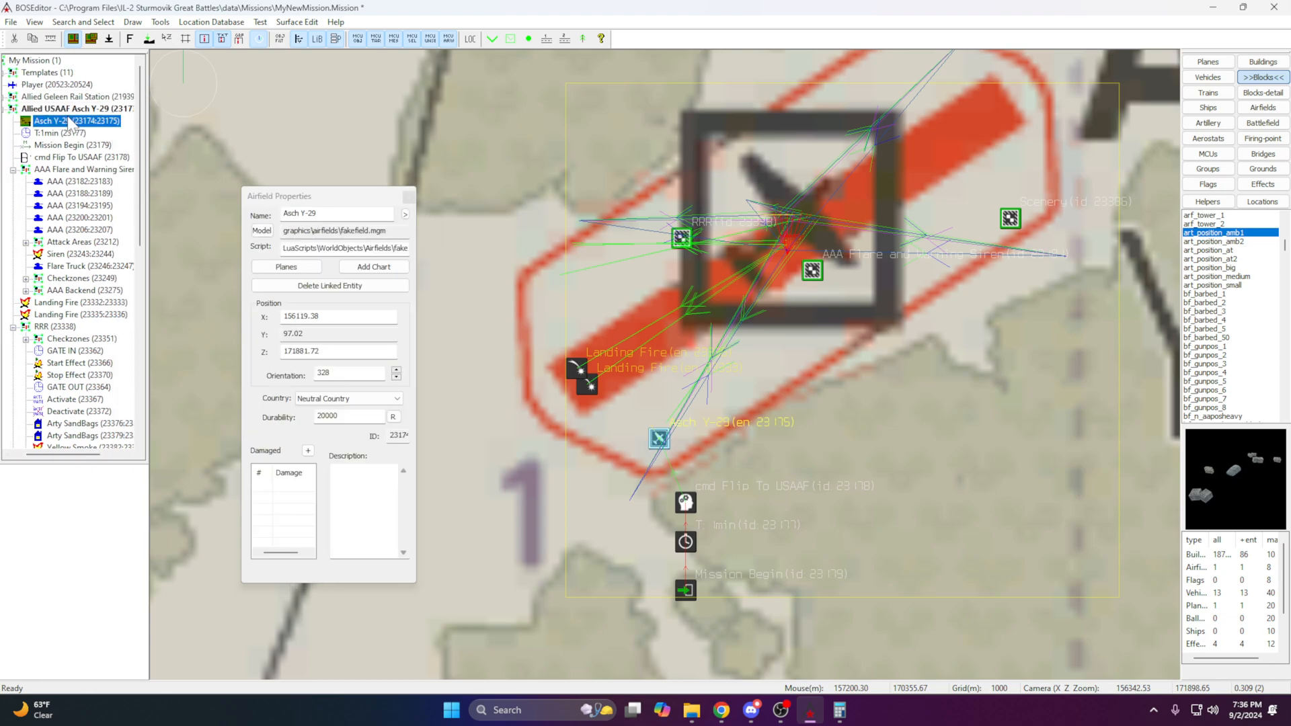
{"action": "key", "text": "Up"}
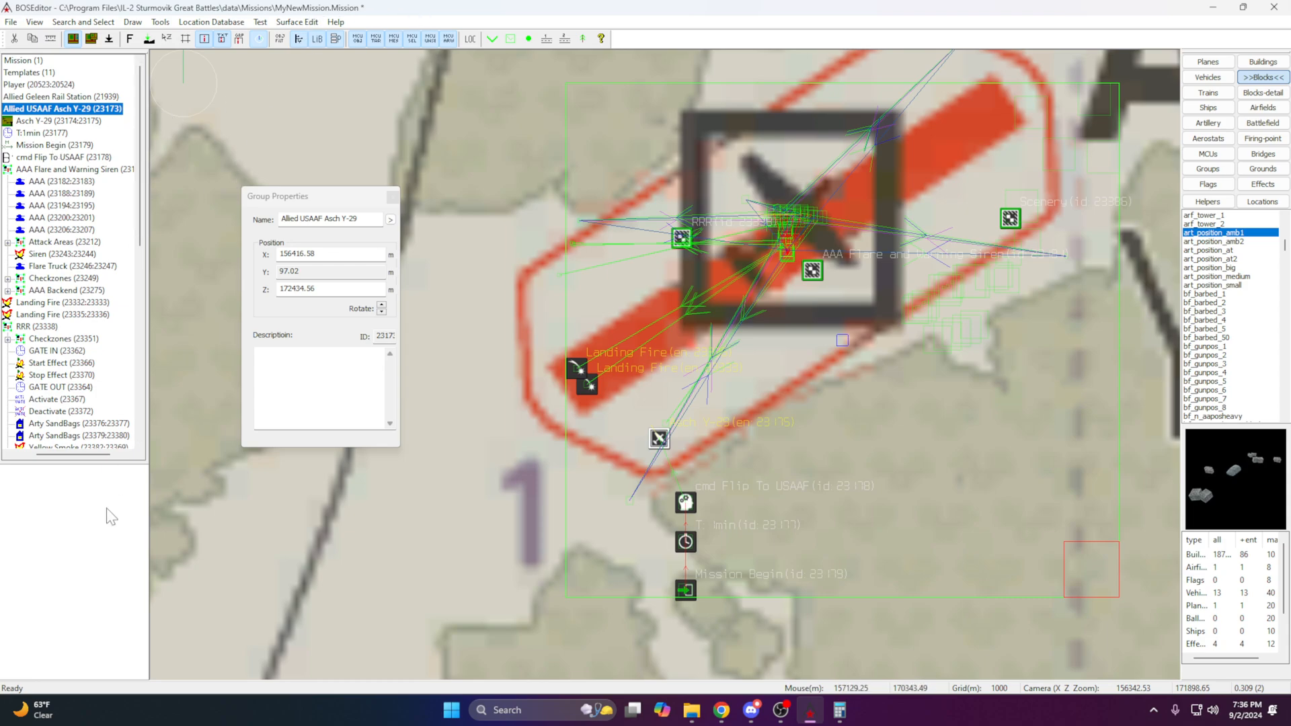
{"action": "left_click_drag", "start_coordinate": [94, 455], "coordinate": [70, 456]}
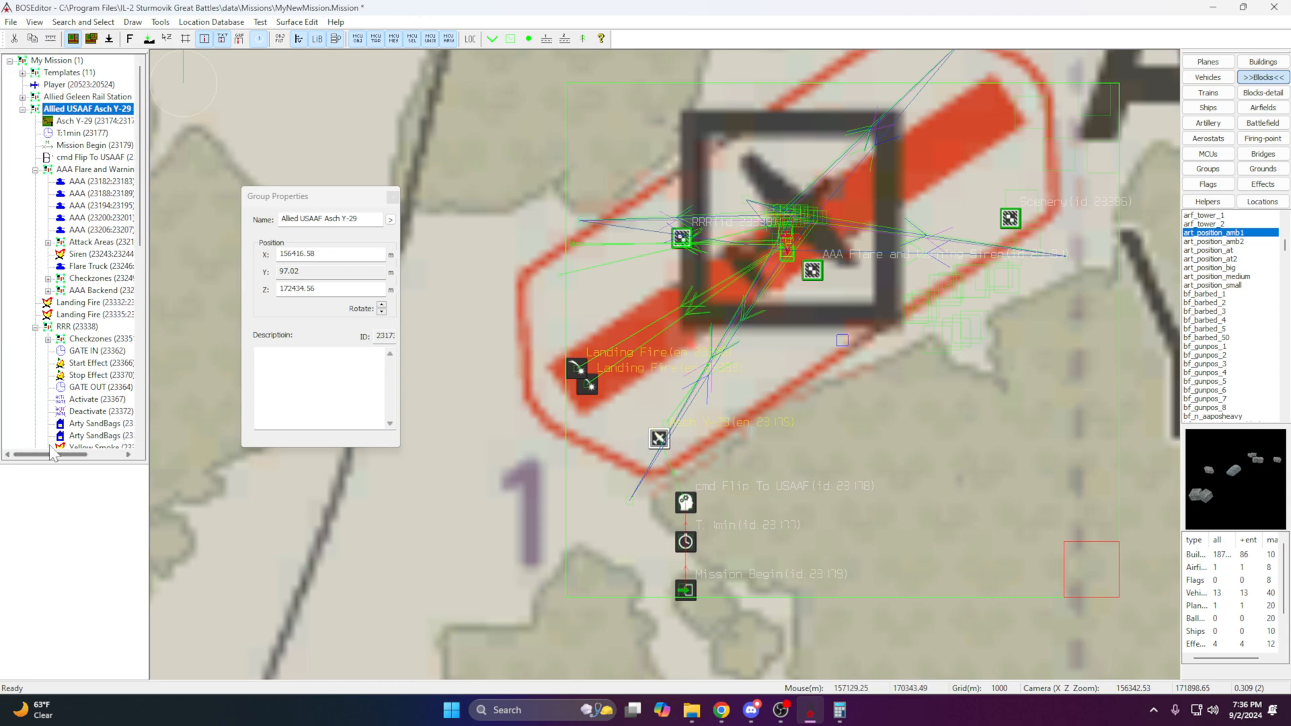
{"action": "left_click", "coordinate": [22, 109]}
{"action": "scroll", "coordinate": [658, 162], "scroll_direction": "down", "scroll_amount": 3}
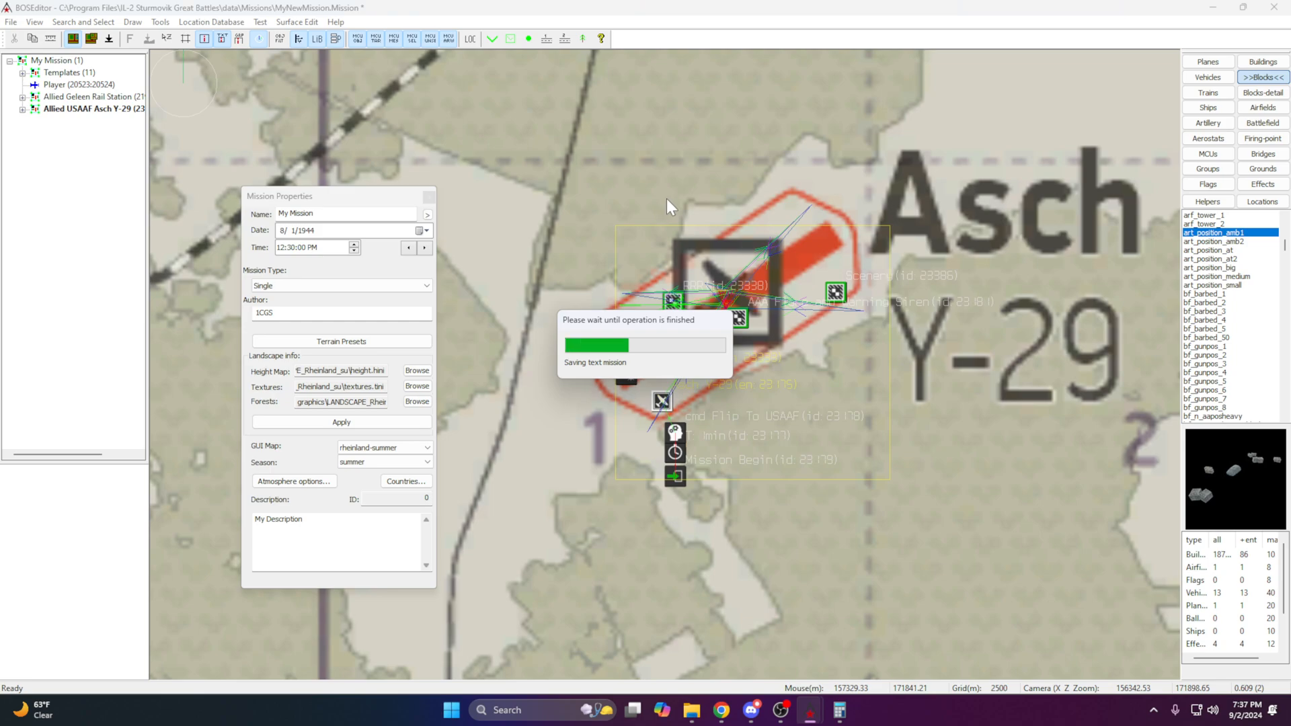
{"action": "scroll", "coordinate": [667, 199], "scroll_direction": "down", "scroll_amount": 5}
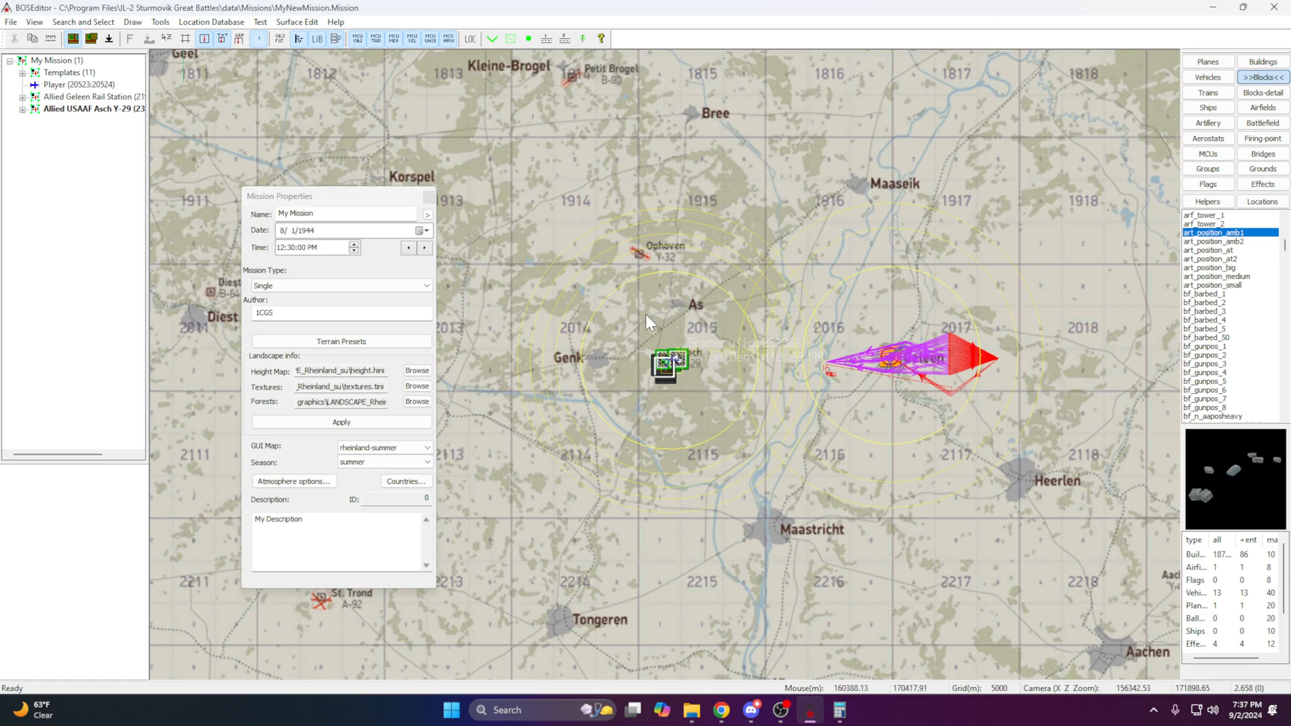
{"action": "left_click_drag", "start_coordinate": [632, 321], "coordinate": [753, 418]}
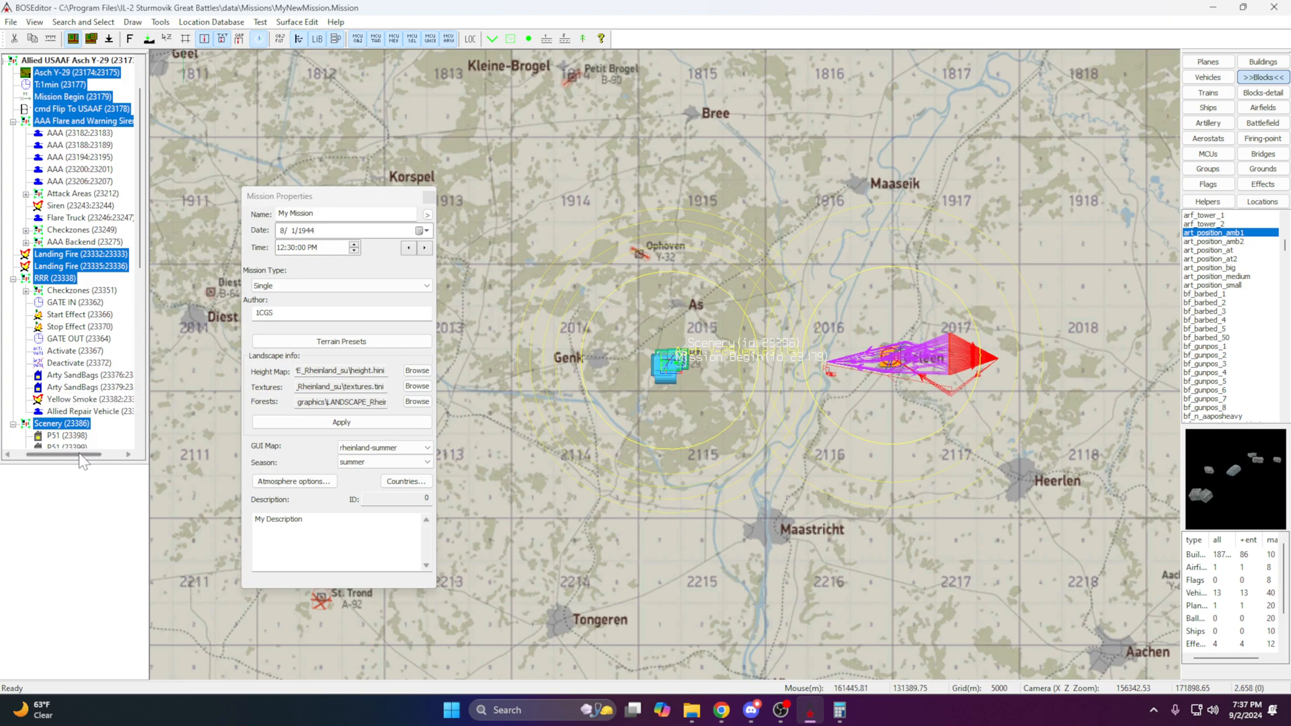
{"action": "left_click_drag", "start_coordinate": [81, 455], "coordinate": [51, 455]}
{"action": "scroll", "coordinate": [43, 363], "scroll_direction": "up", "scroll_amount": 2}
{"action": "double_click", "coordinate": [26, 110]}
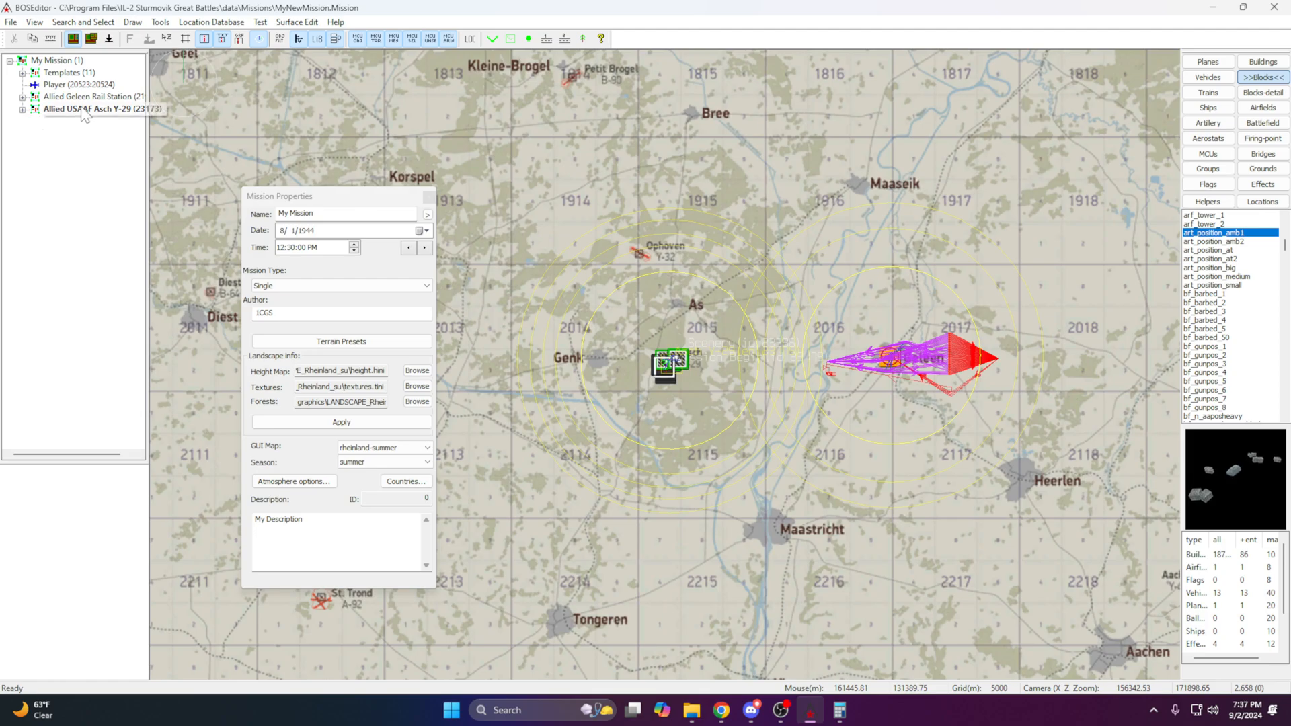
Select the Allied Geleen Rail Station group and examine the area around it on the map.
{"action": "left_click", "coordinate": [82, 98]}
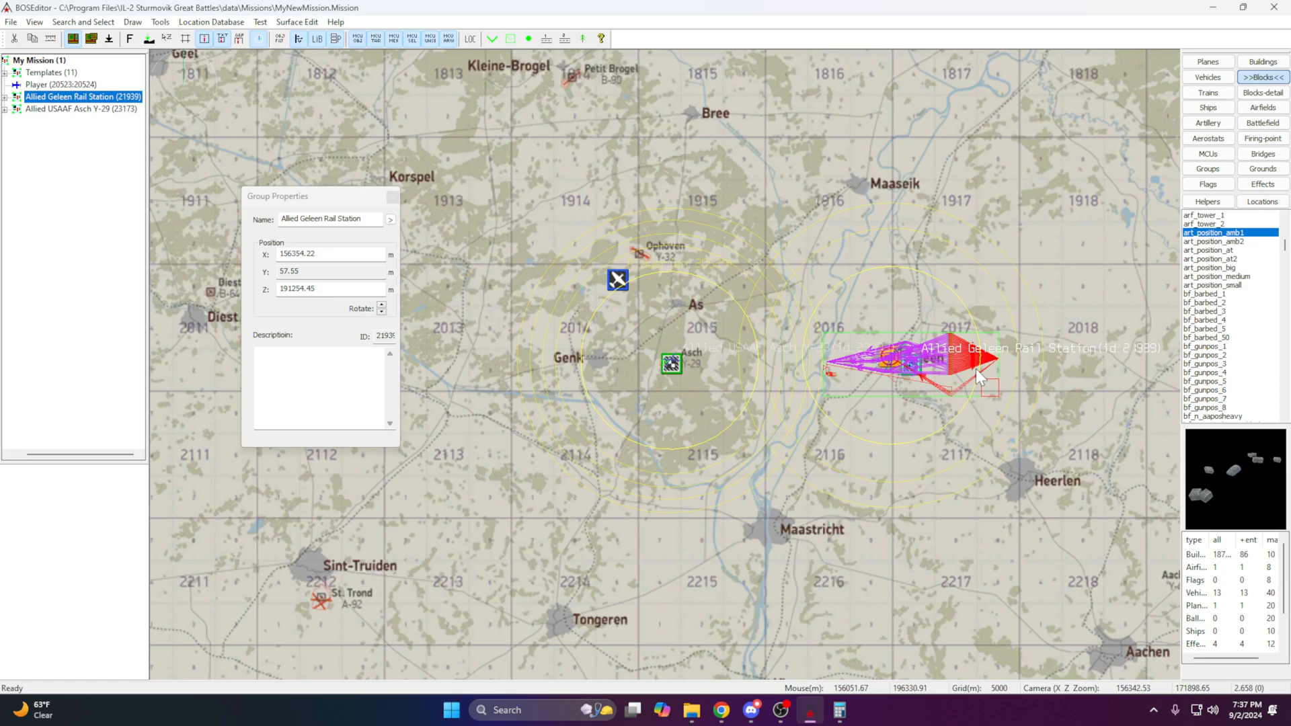
{"action": "right_click_drag", "start_coordinate": [997, 377], "coordinate": [632, 523]}
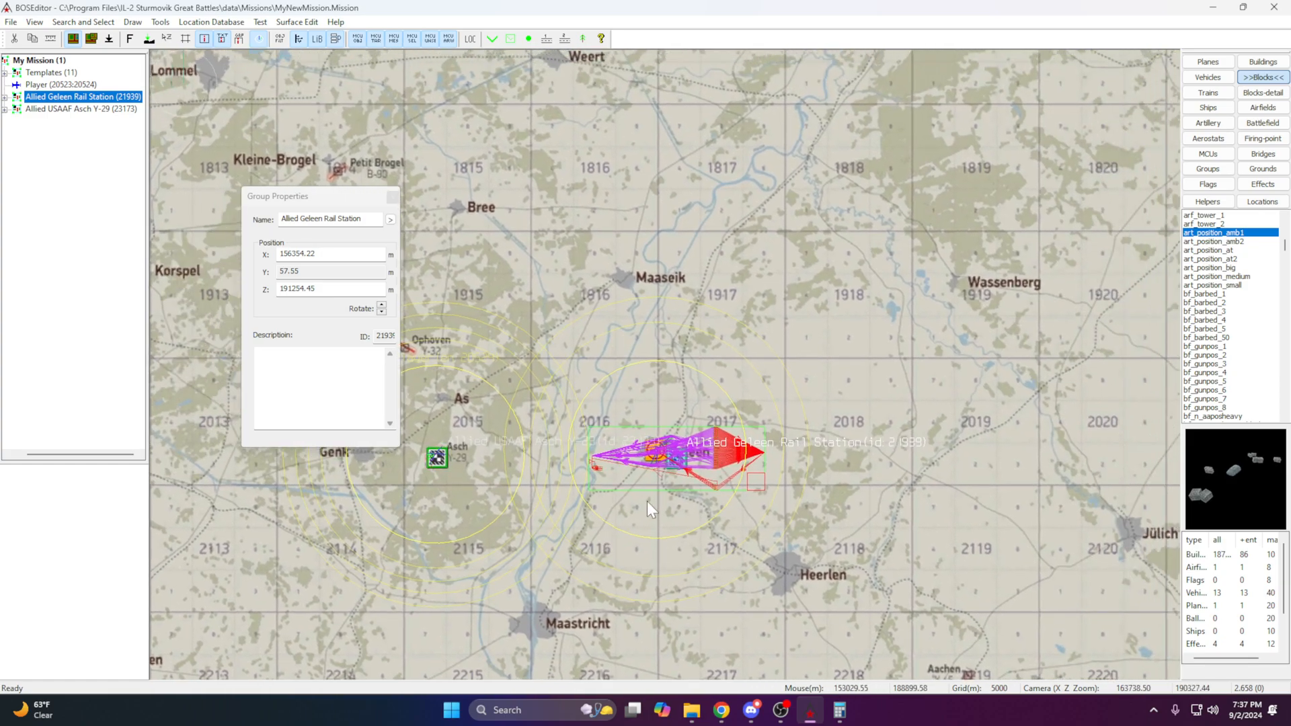